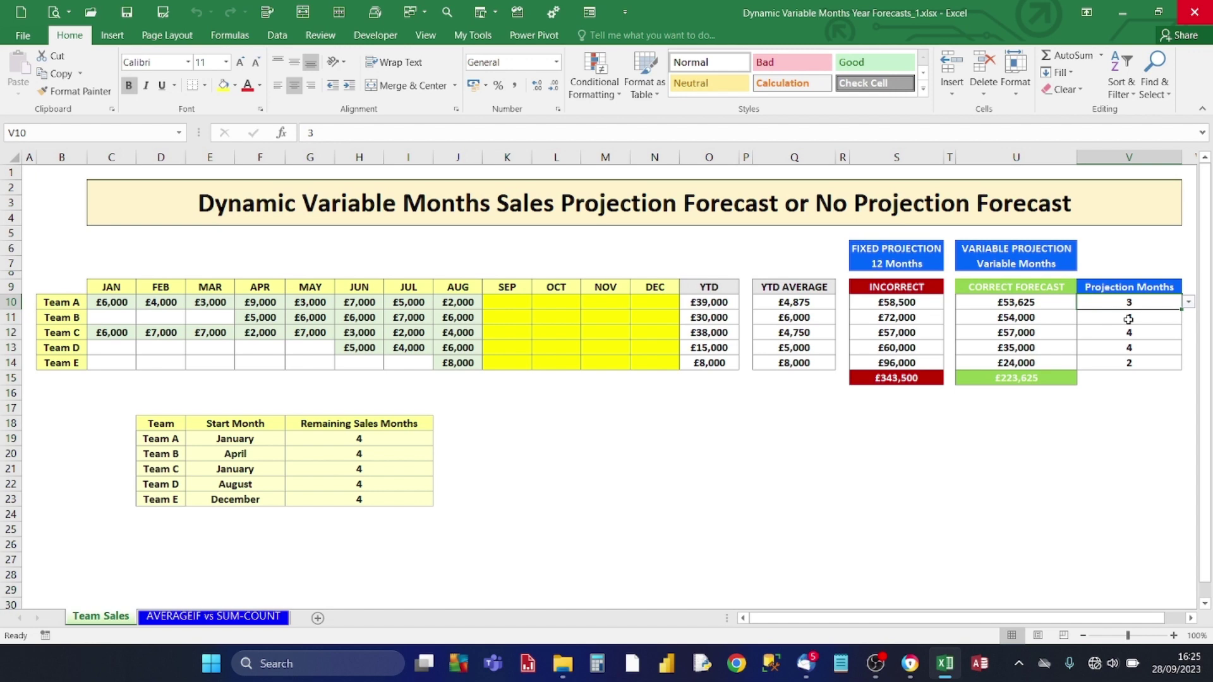
key("ctrl+z")
left_click(1189, 304)
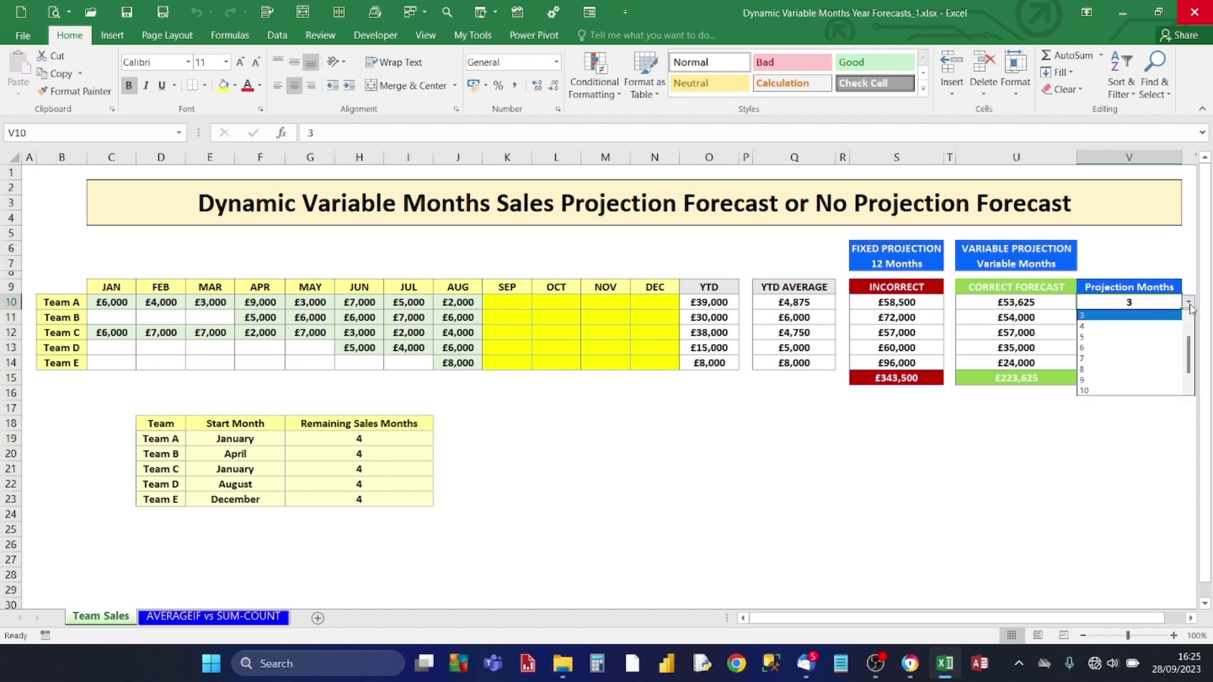
key("Return")
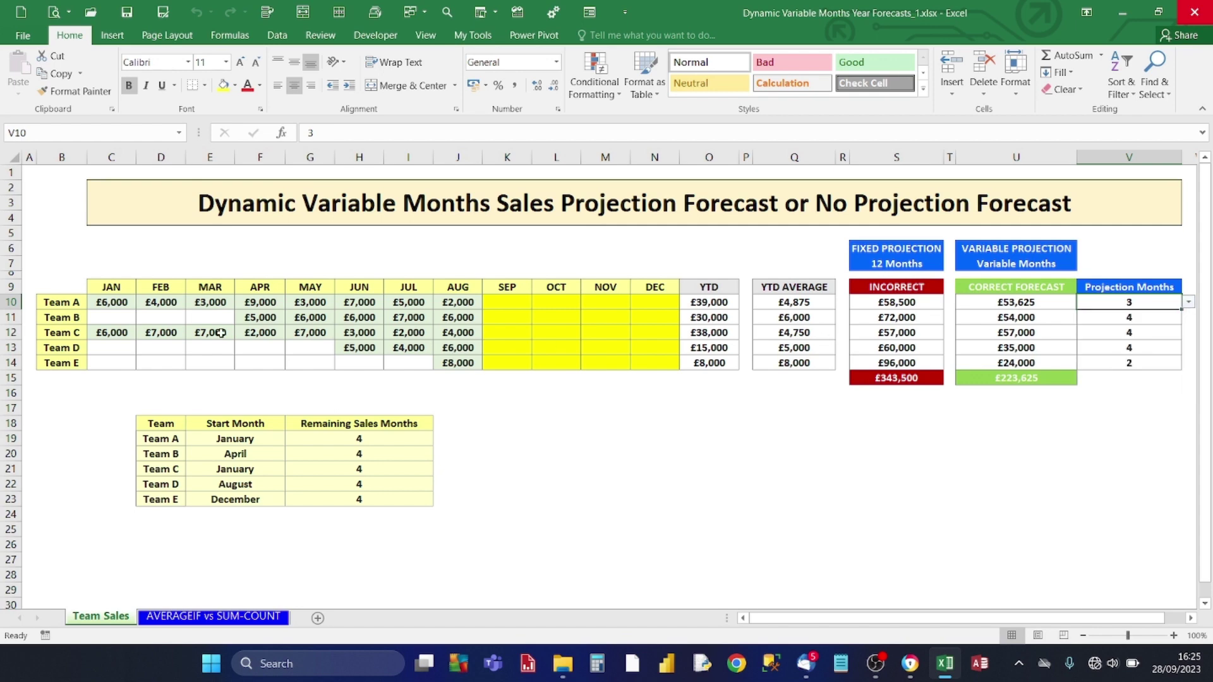
- Examine the teams' monthly sales from January to August and the projection-month choices offered for Team A
left_click(79, 306)
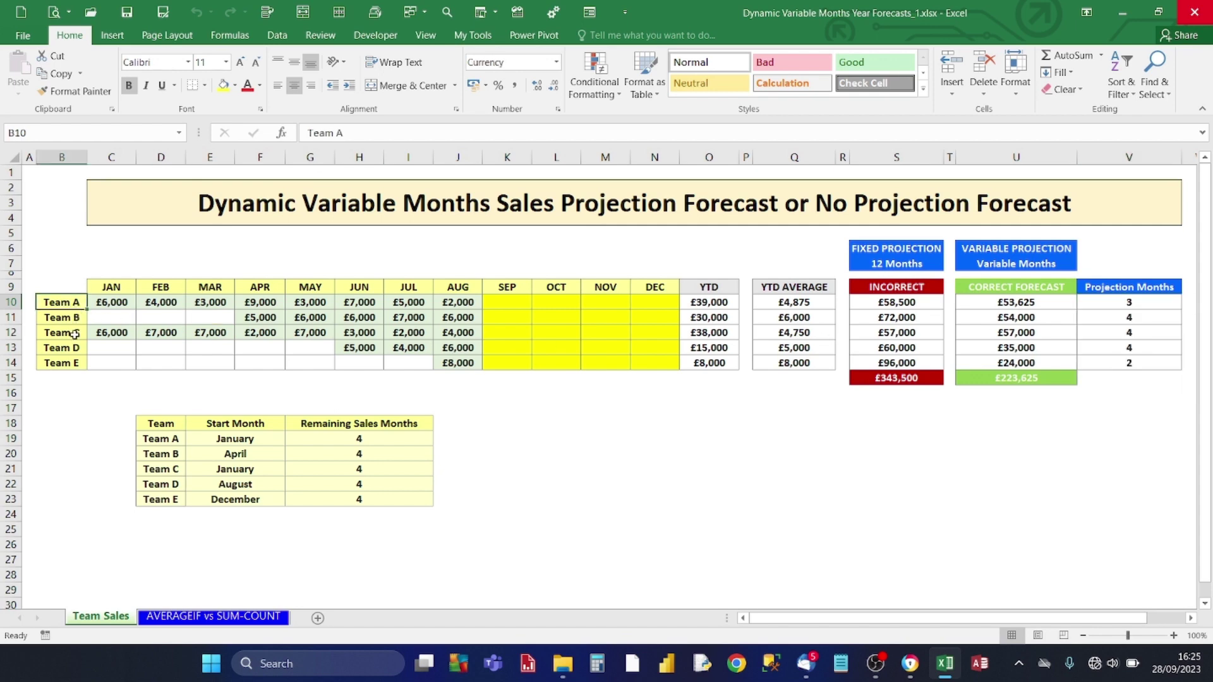
left_click(75, 365)
left_click(107, 288)
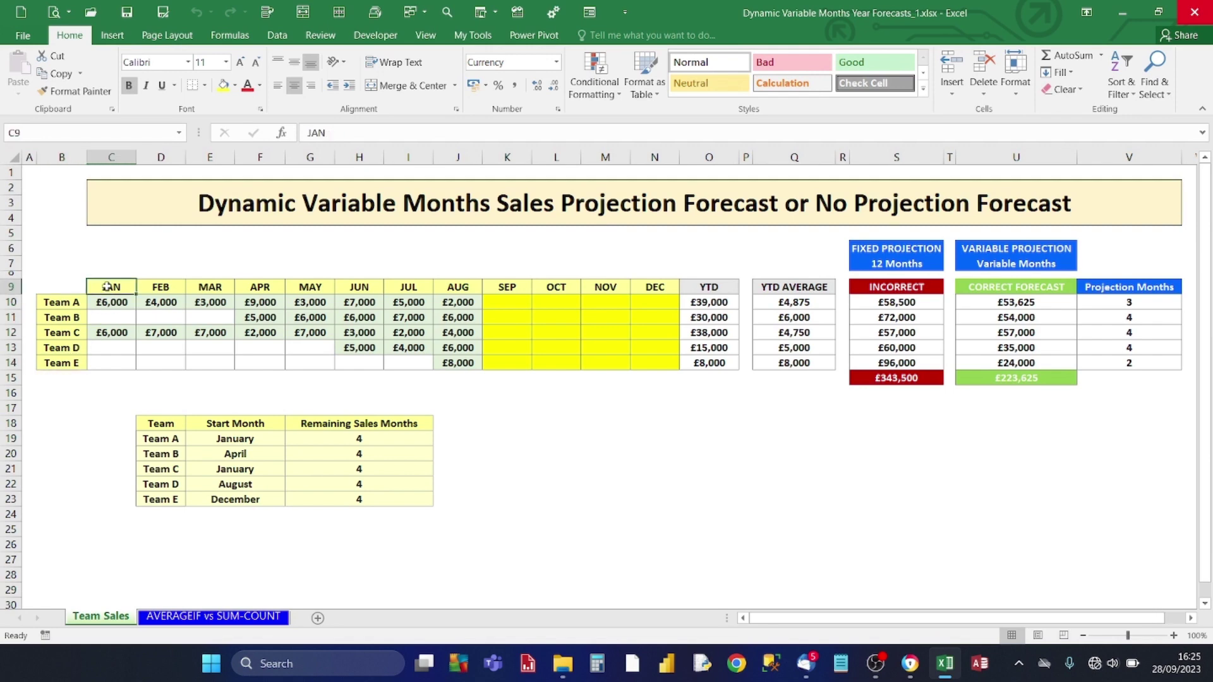
left_click(648, 288)
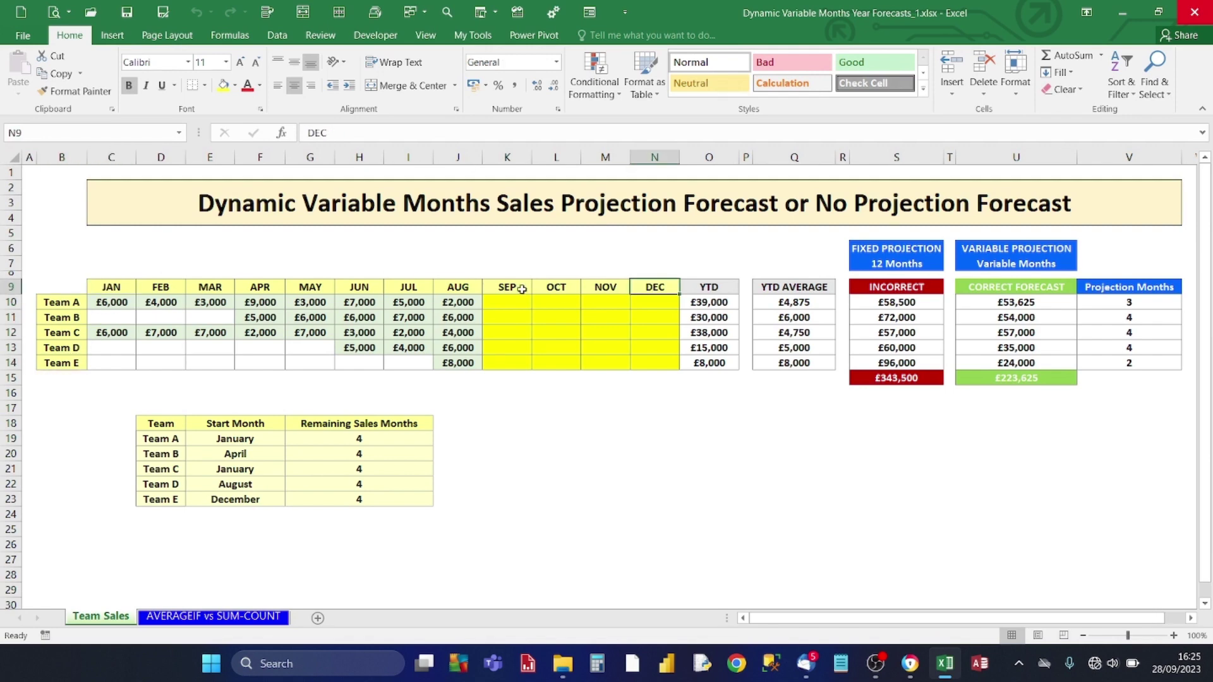
left_click(471, 287)
left_click(438, 304)
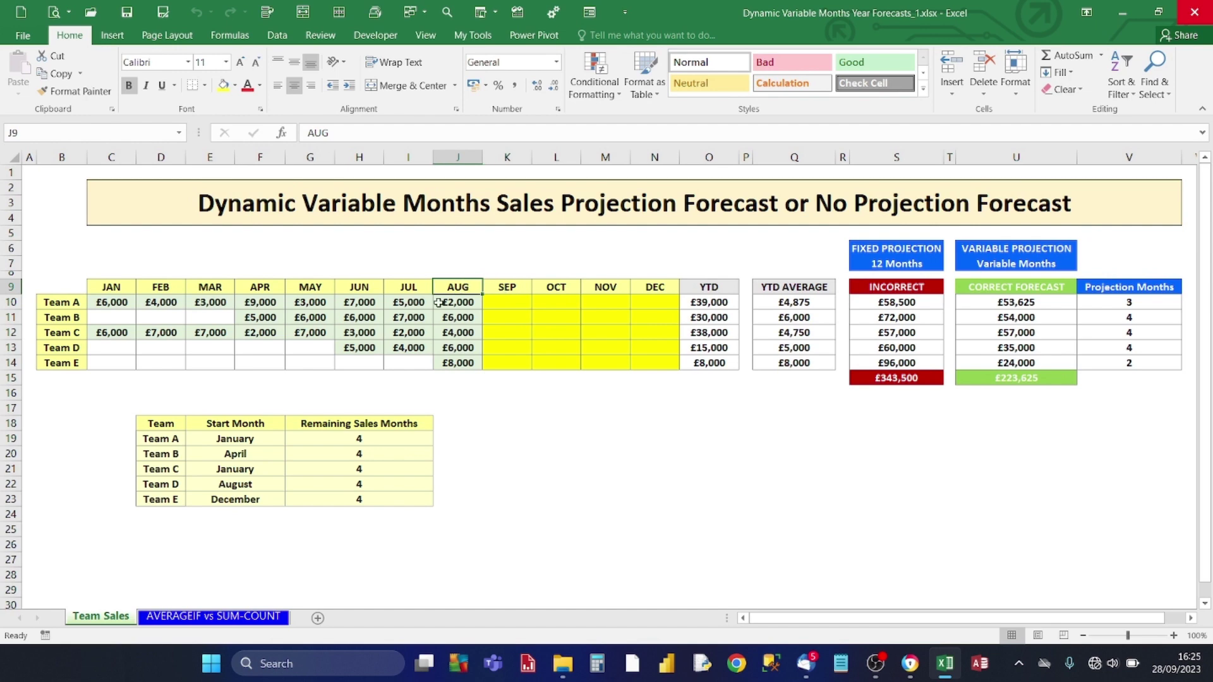
left_click(404, 330)
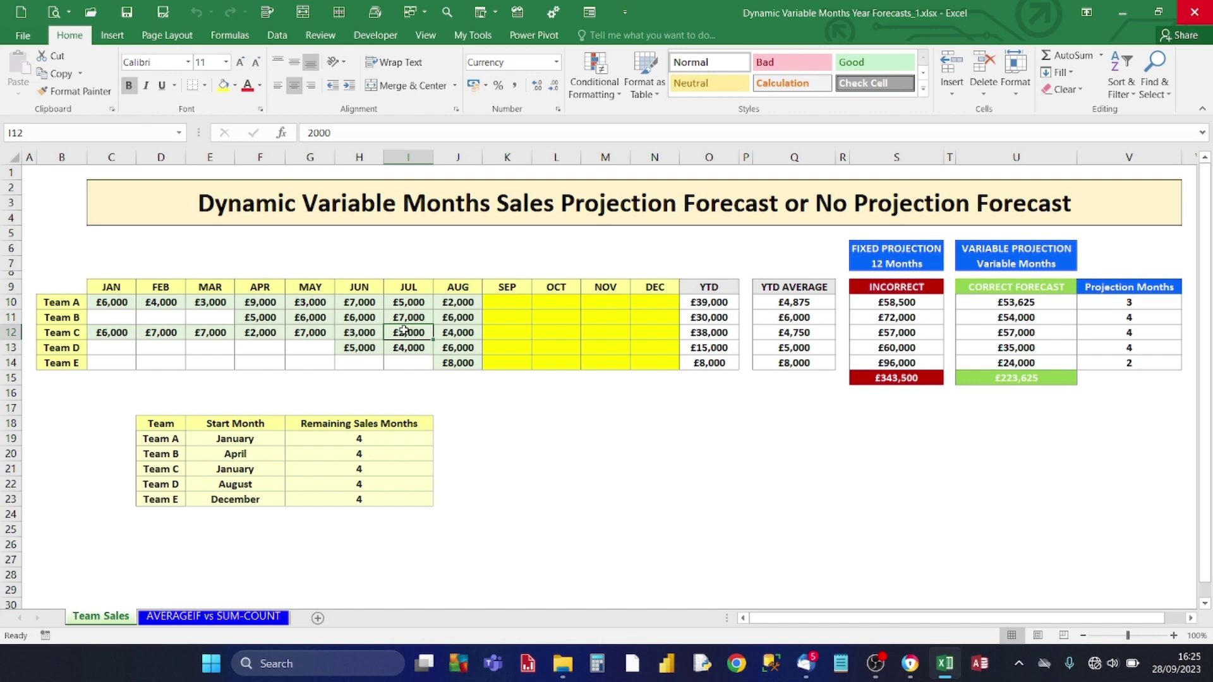
left_click(108, 304)
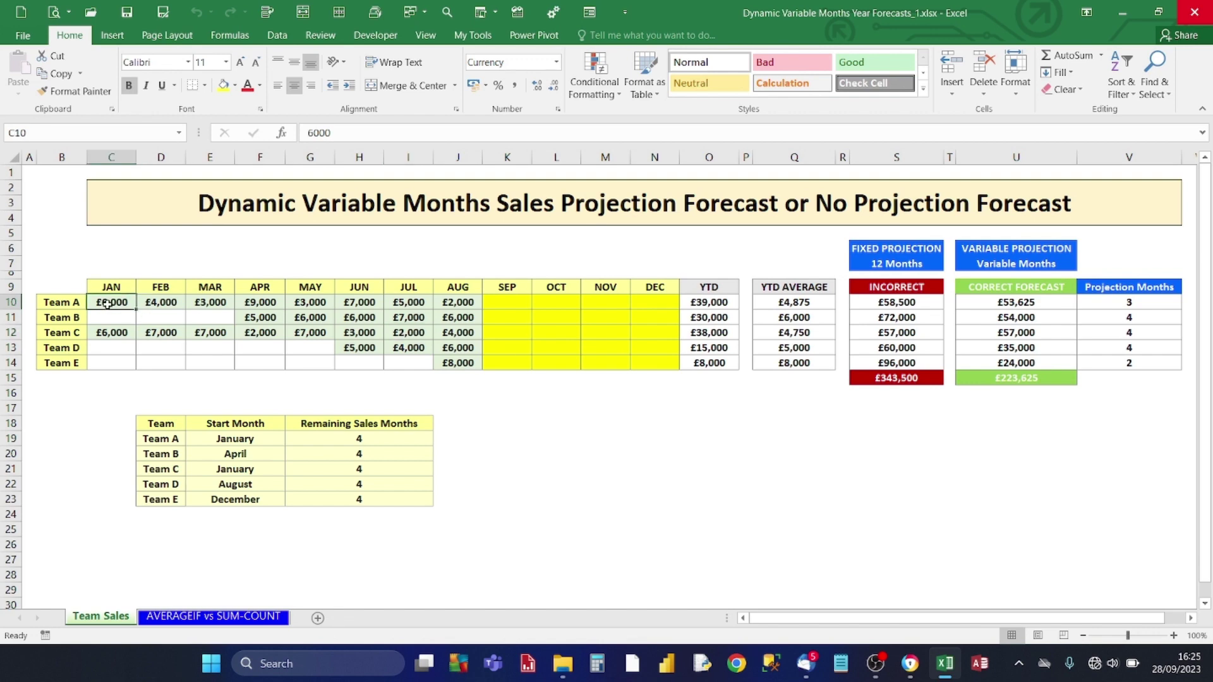
left_click(105, 334)
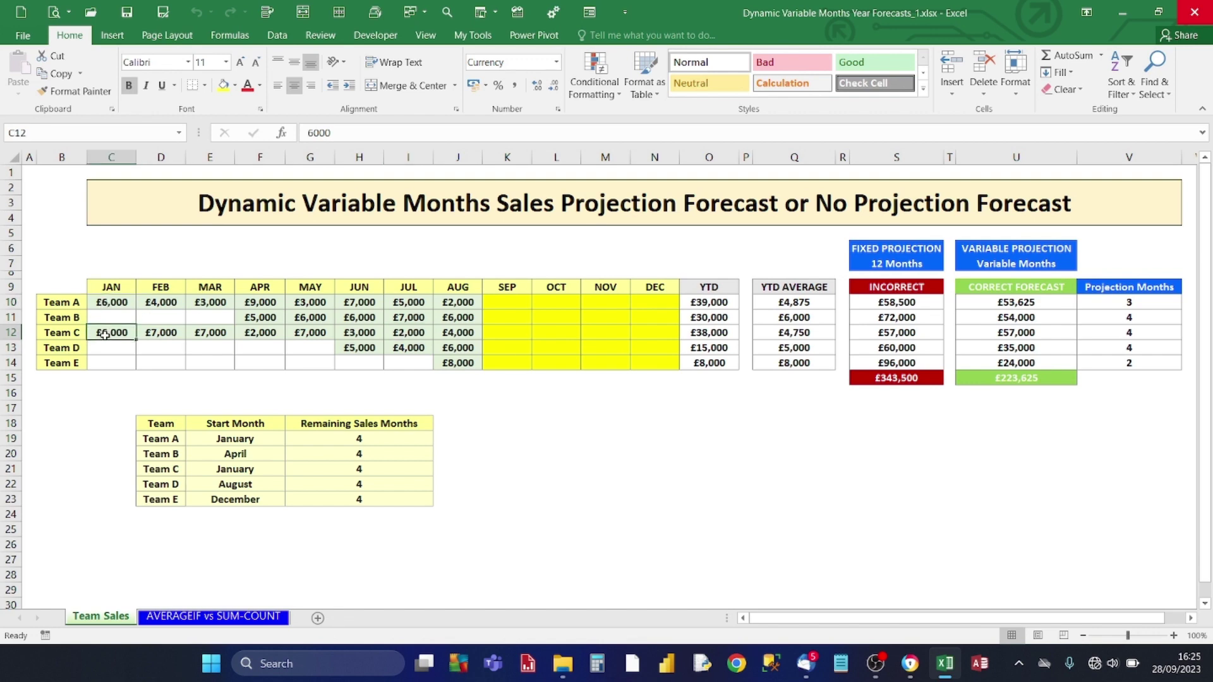
left_click(189, 329)
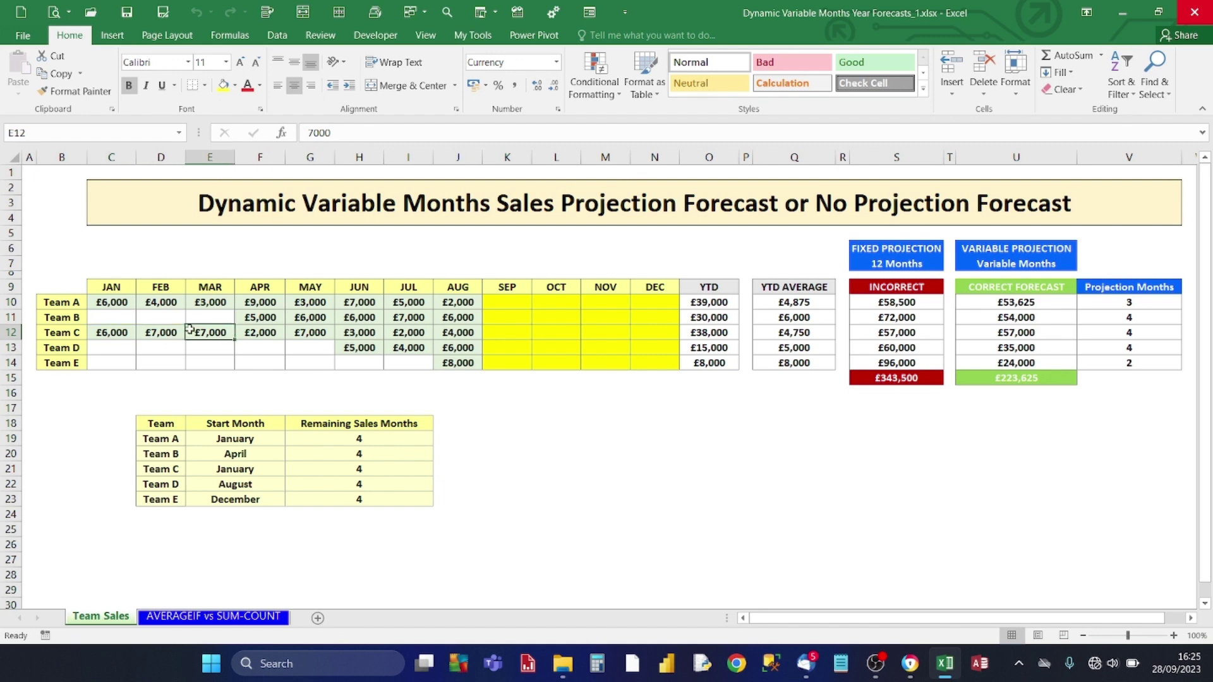
left_click(1109, 299)
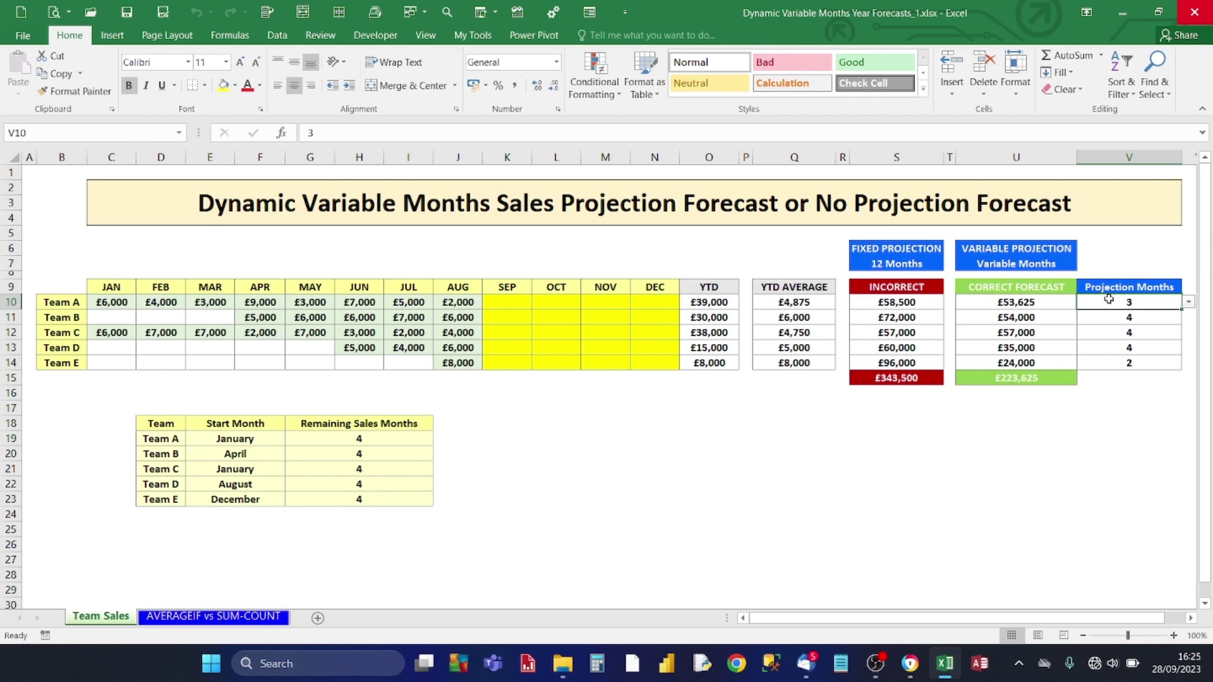
left_click(1189, 304)
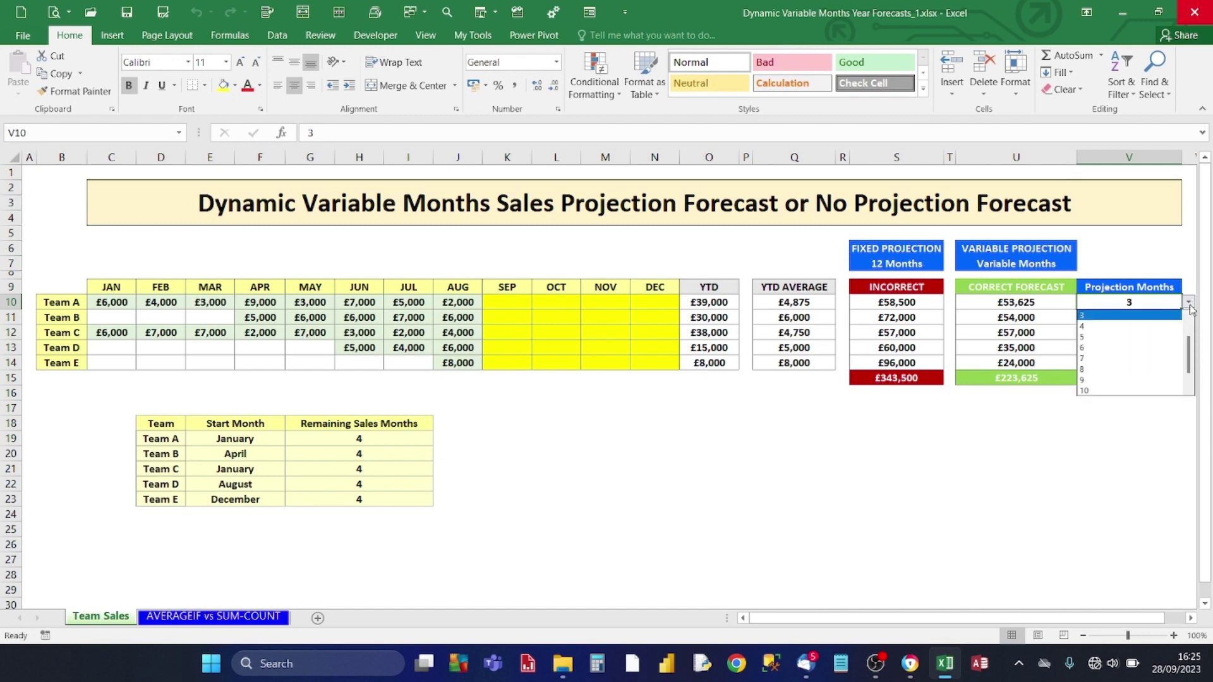
left_click(1190, 309)
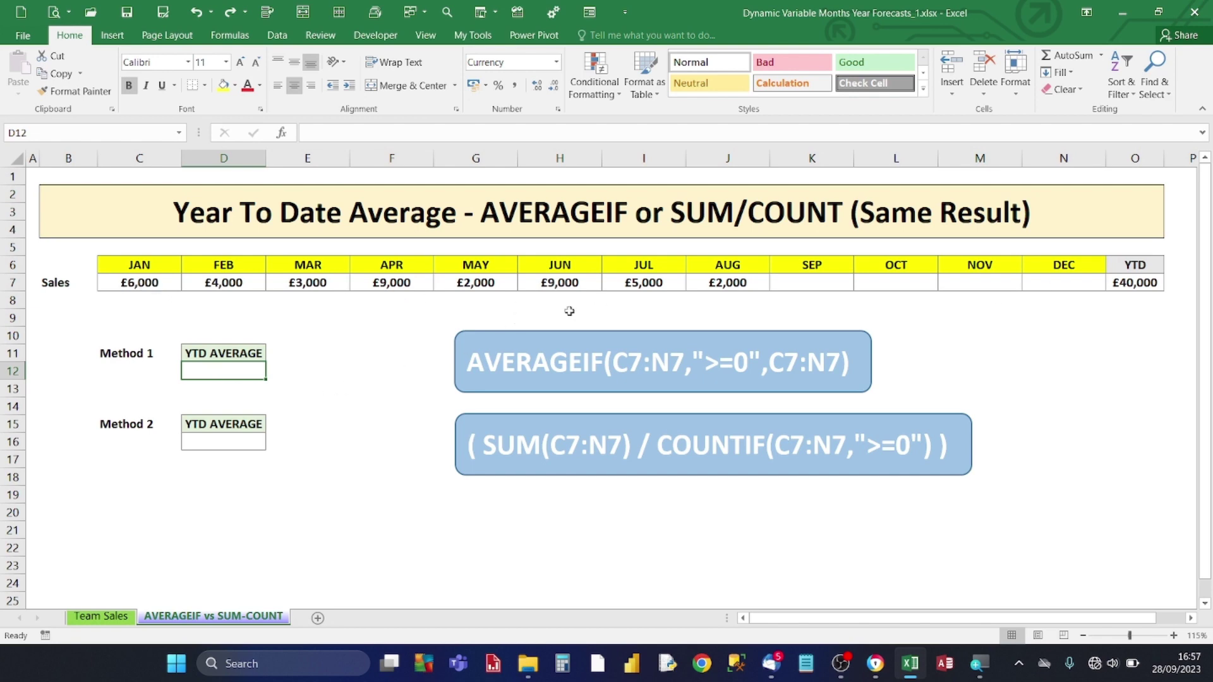
- Review the January to August sales figures on the AVERAGEIF vs SUM-COUNT sheet
left_click(728, 285)
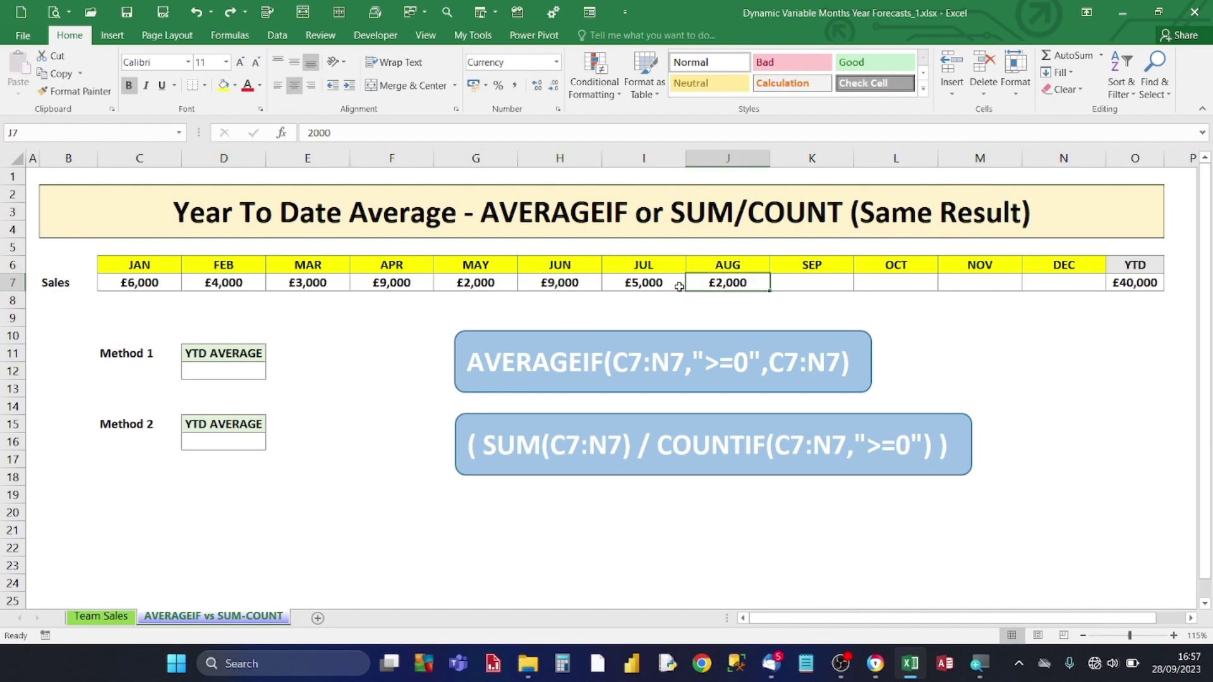
left_click_drag(163, 284, 705, 288)
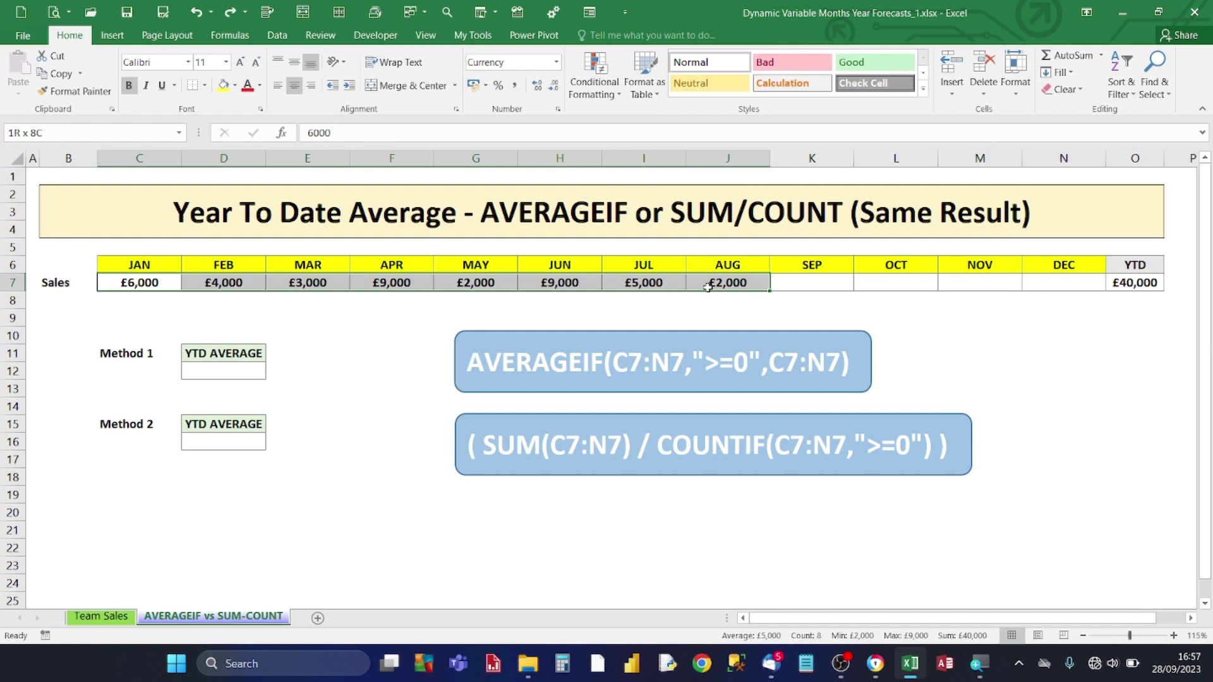
left_click_drag(707, 287, 708, 287)
left_click(368, 330)
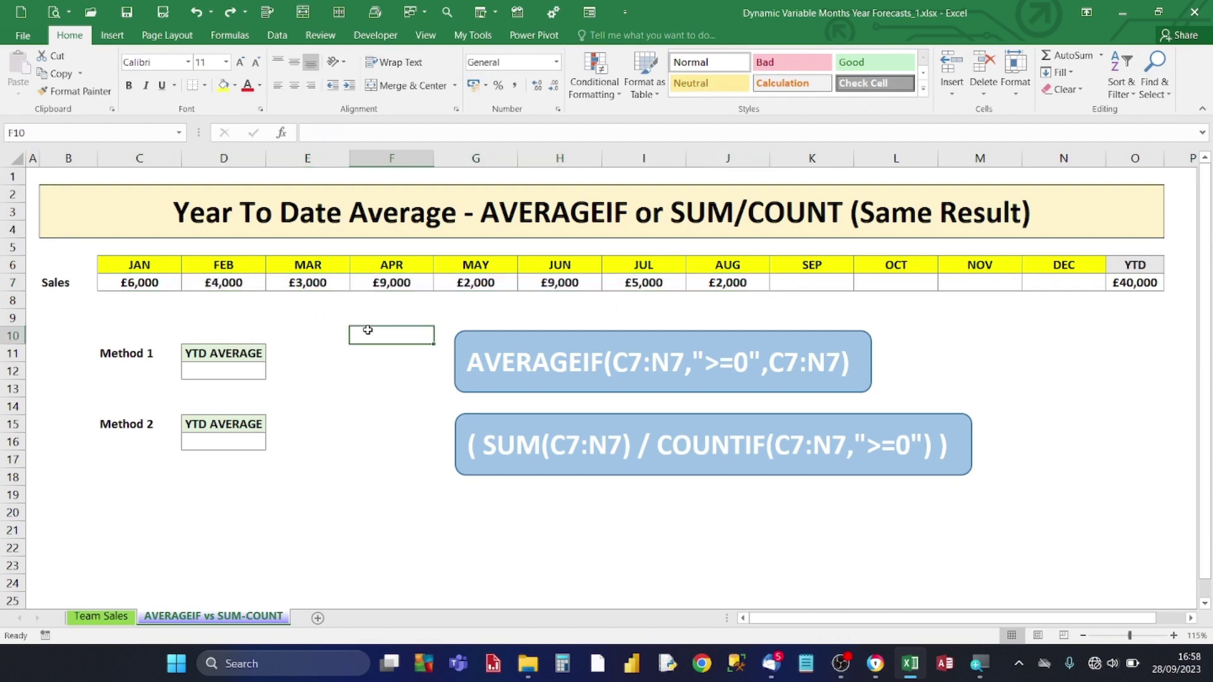
- Start an AVERAGEIF formula in Method 1's YTD AVERAGE cell D12 and open its function arguments clear of the sales row
left_click(224, 372)
type("=")
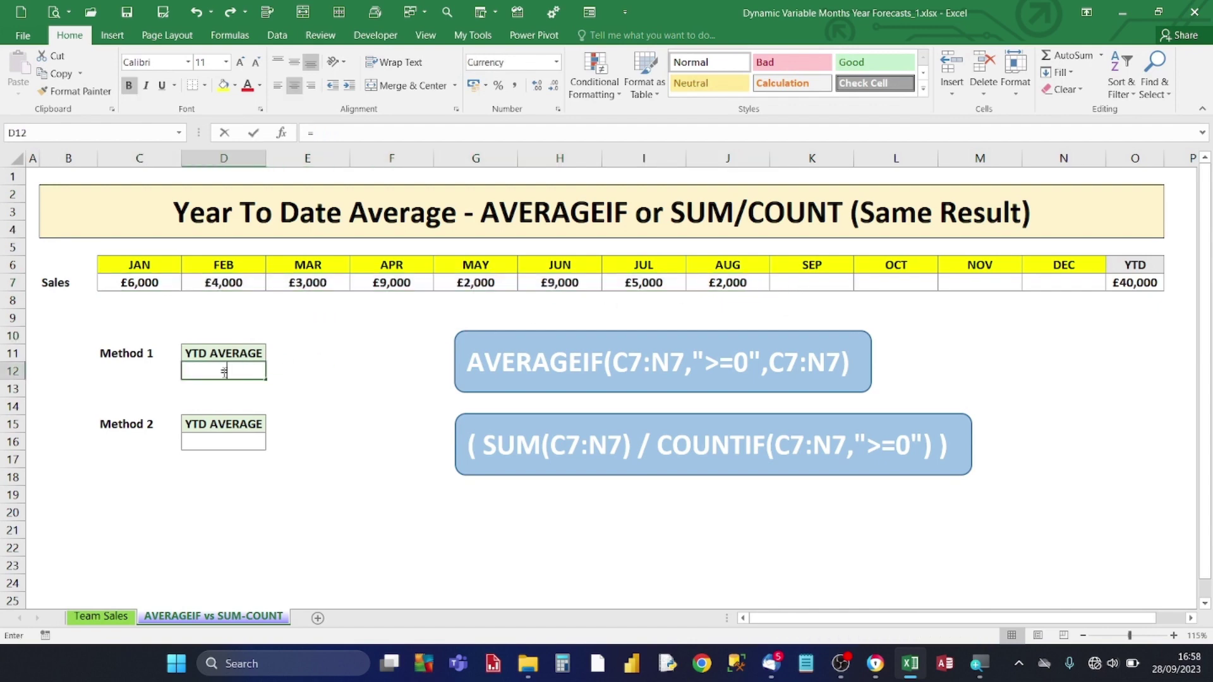
type("AVERAGE")
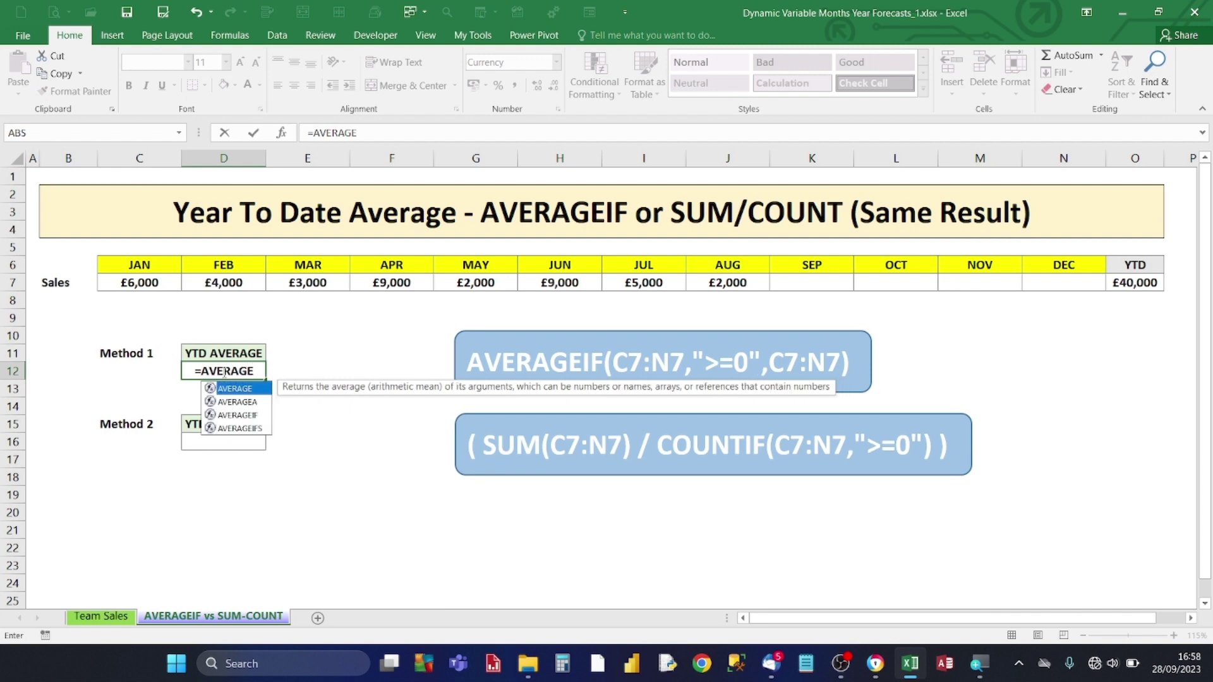
type("IF")
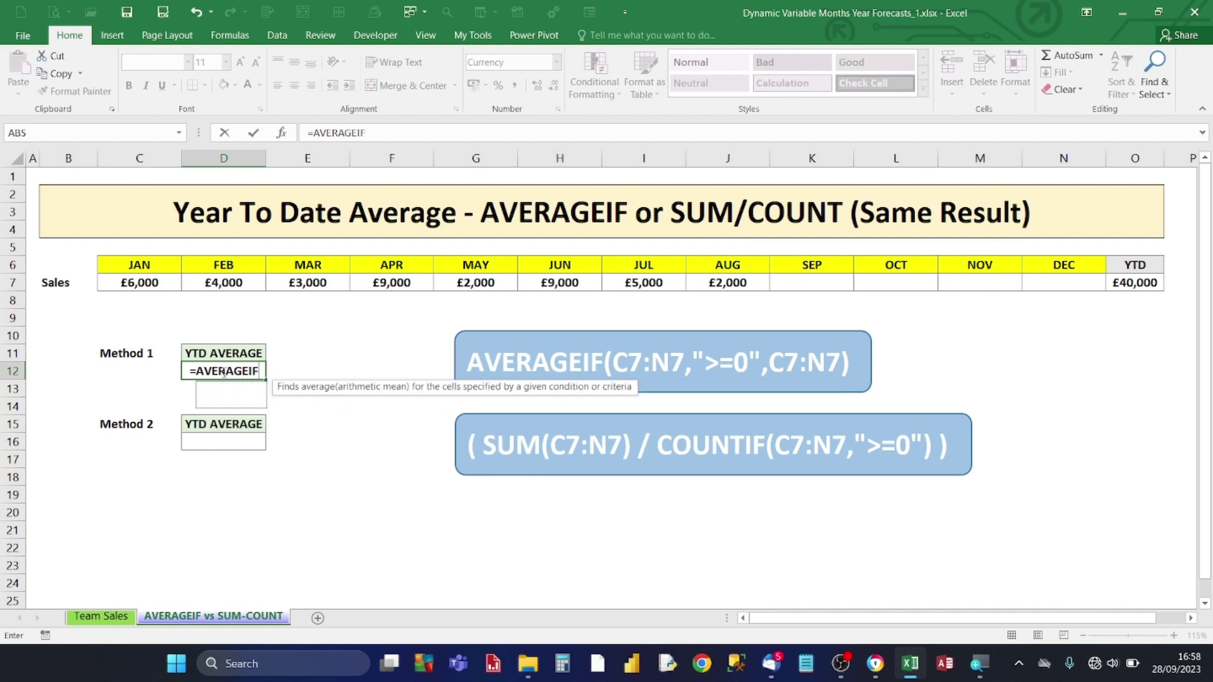
type("(")
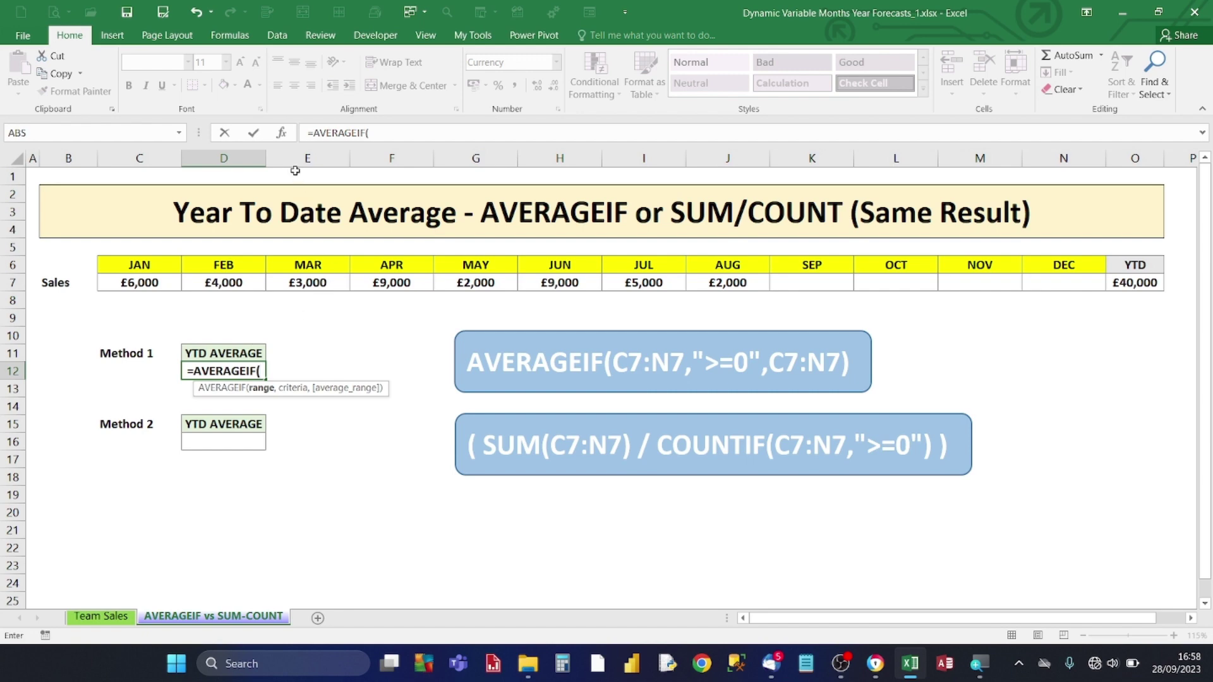
left_click(281, 134)
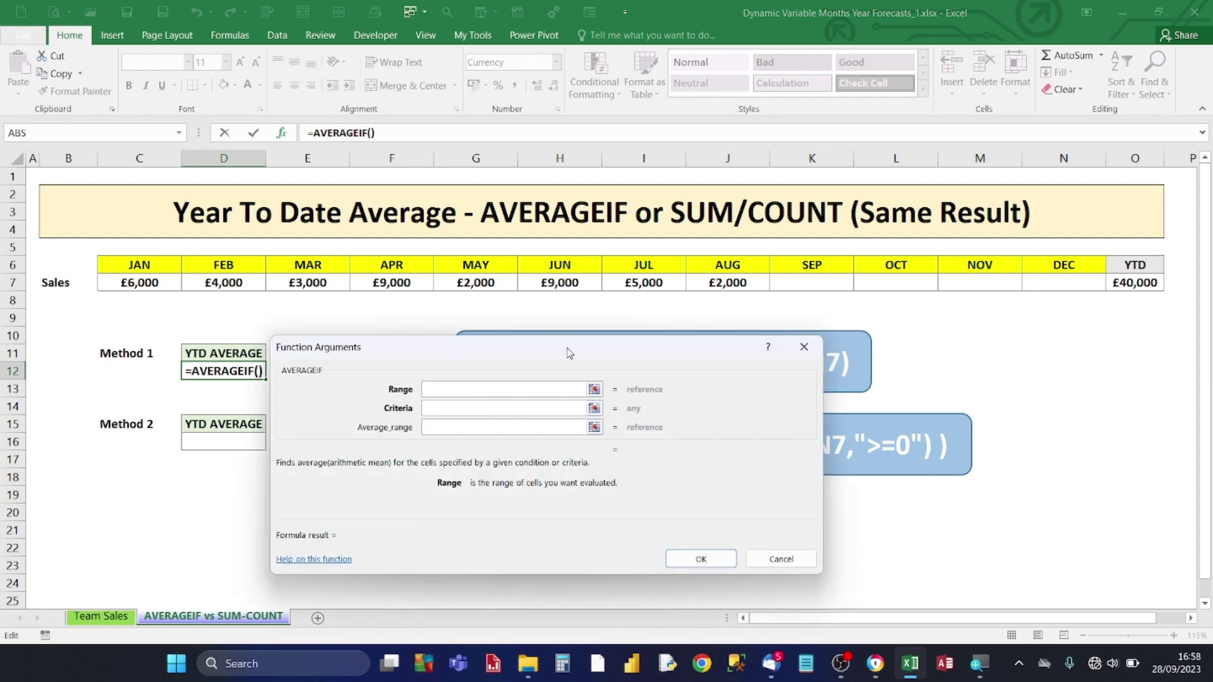
left_click_drag(567, 349, 573, 225)
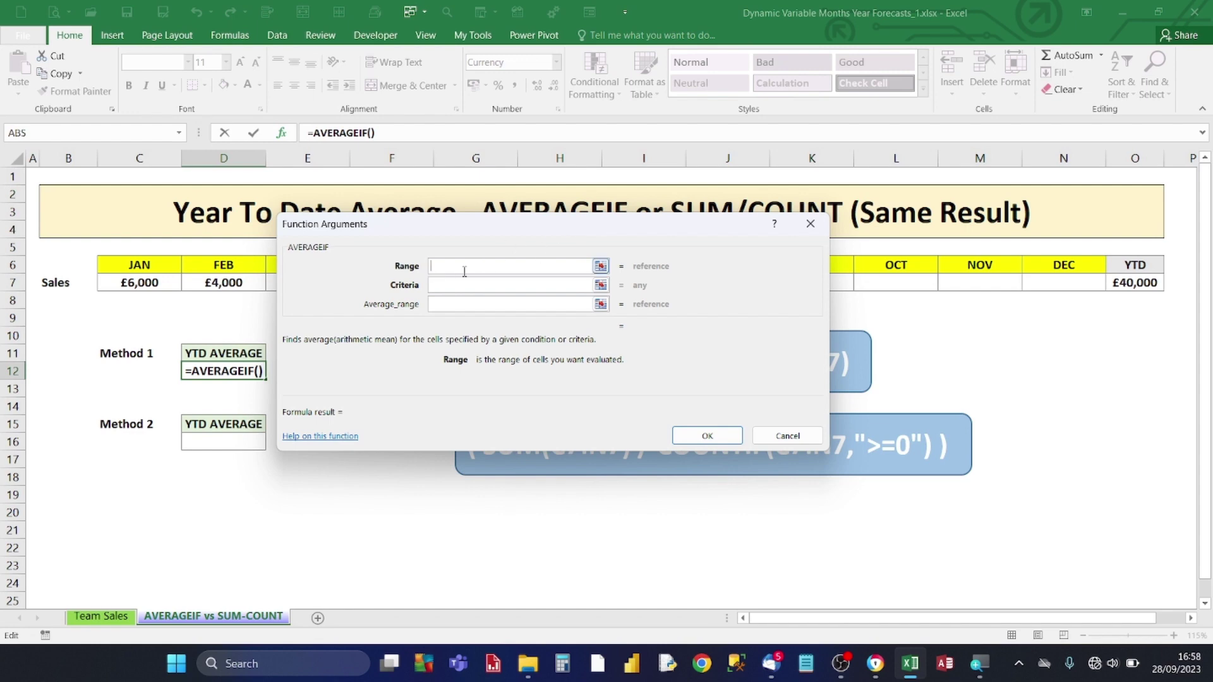
left_click_drag(490, 227, 523, 307)
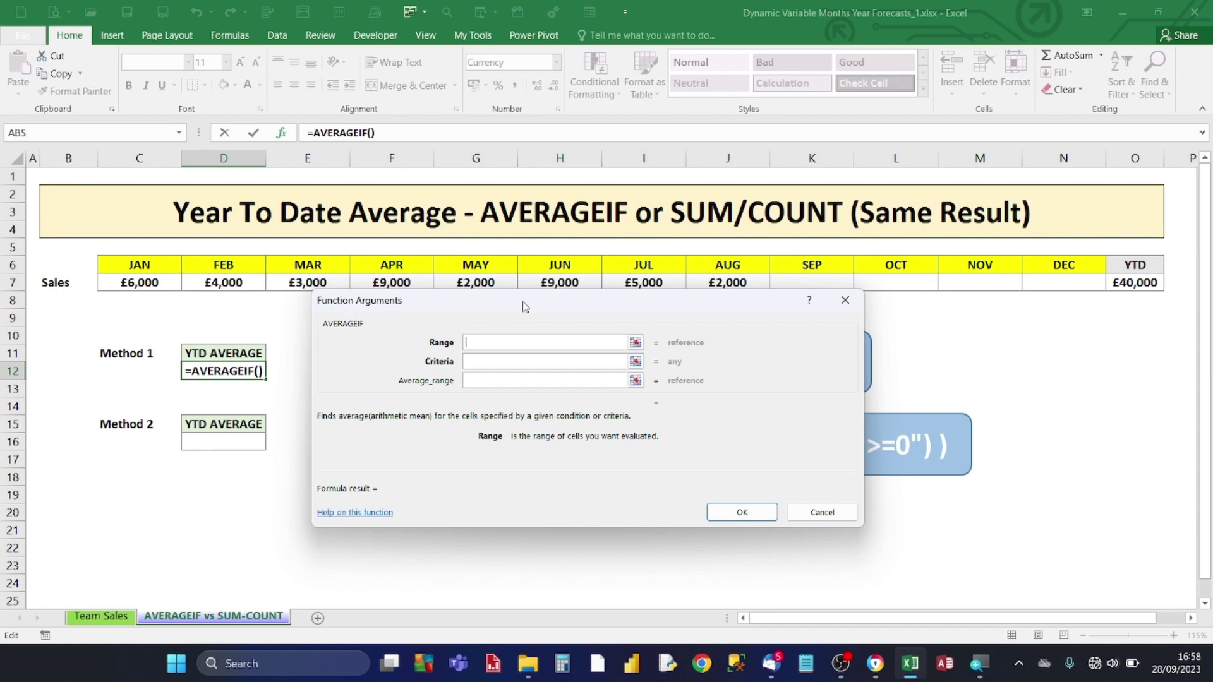
left_click_drag(530, 302, 513, 343)
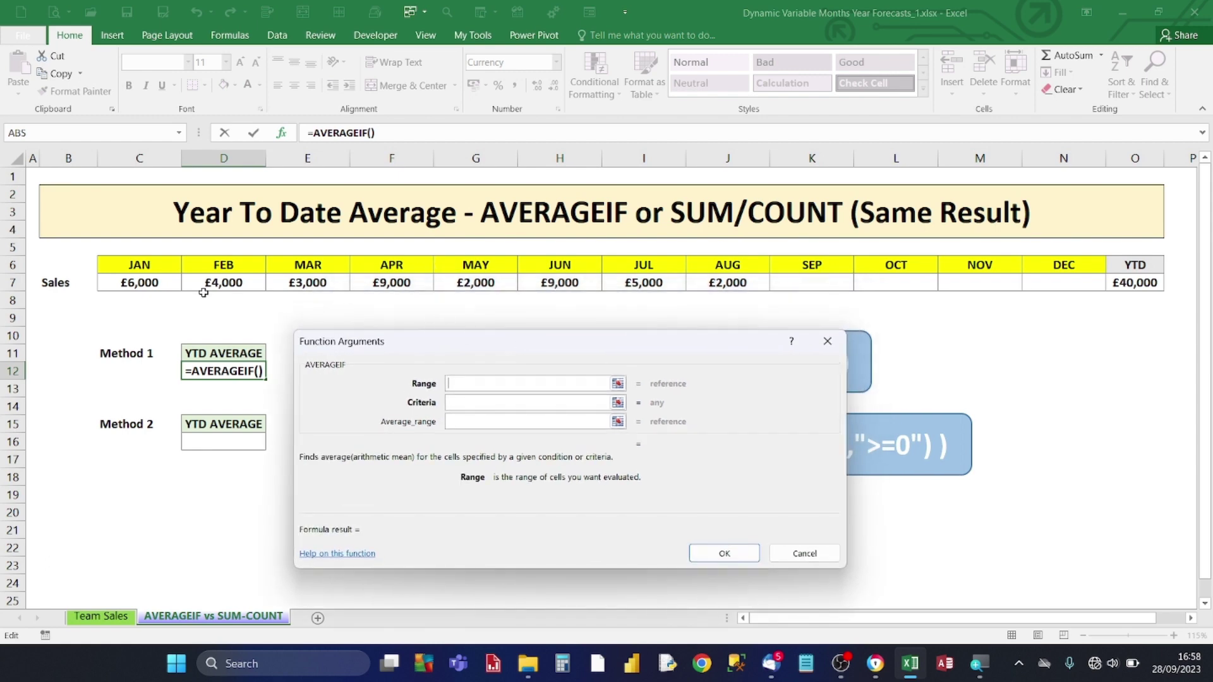
- Set the AVERAGEIF range to the January to December sales cells C7:N7
left_click(618, 384)
left_click_drag(139, 284, 1042, 287)
left_click(837, 362)
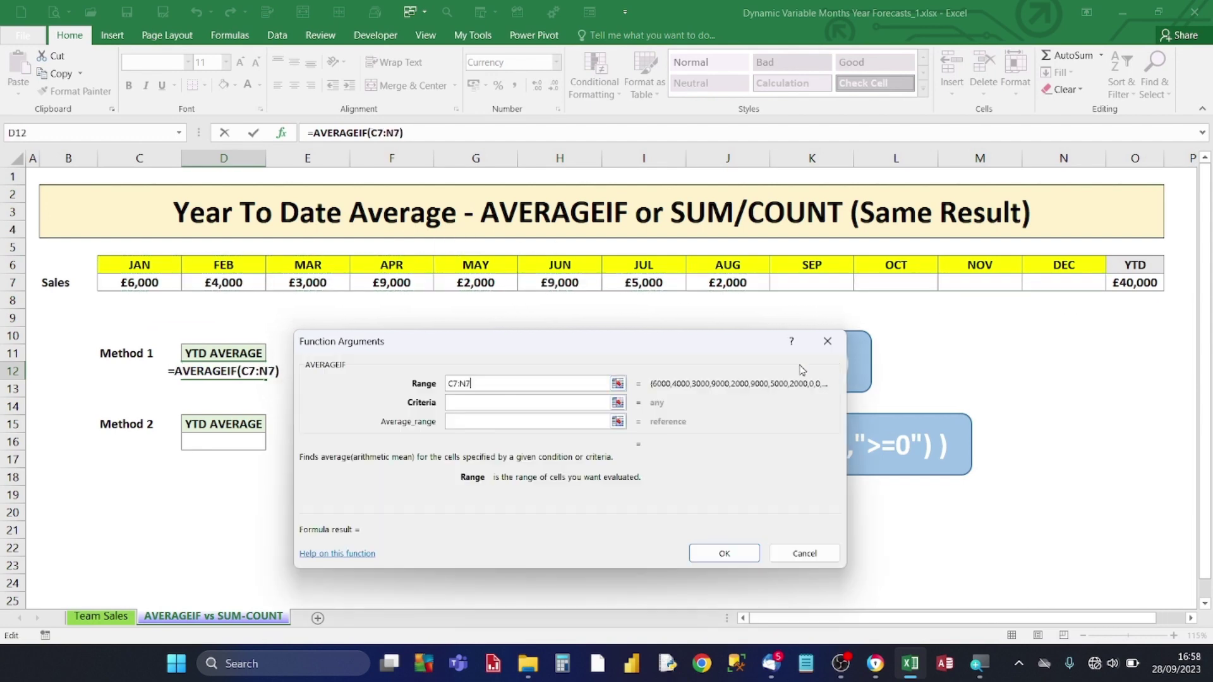
- Set the AVERAGEIF criteria to >=0
left_click(464, 403)
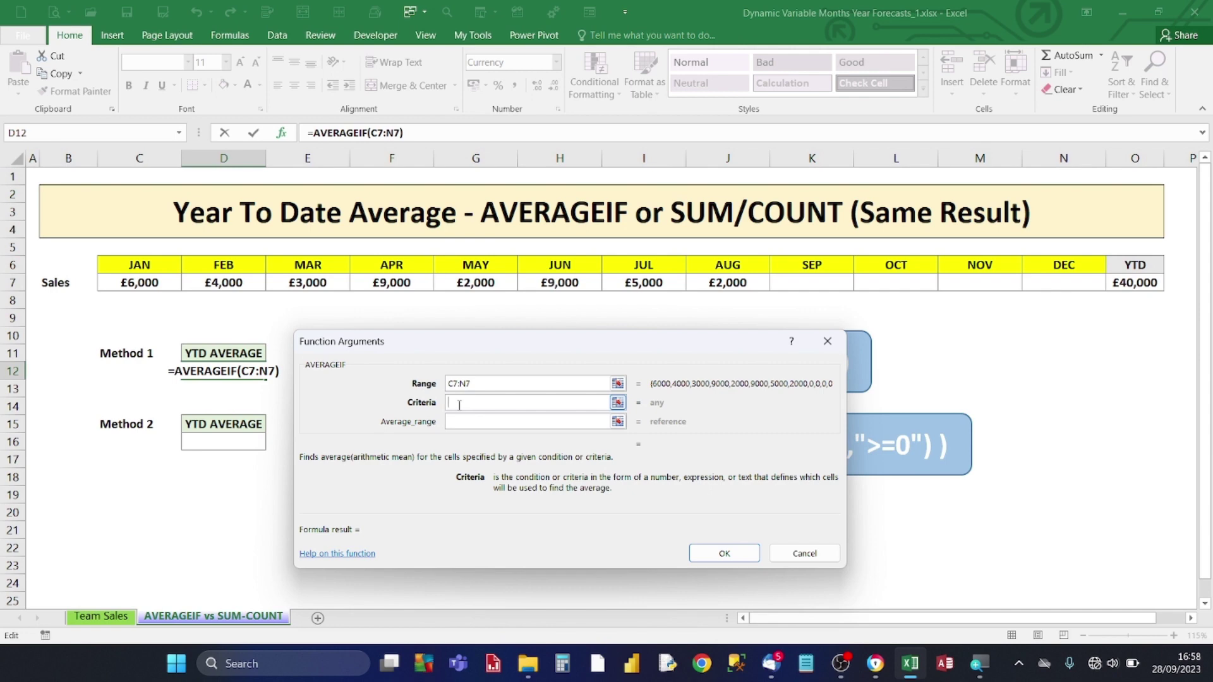
type(">")
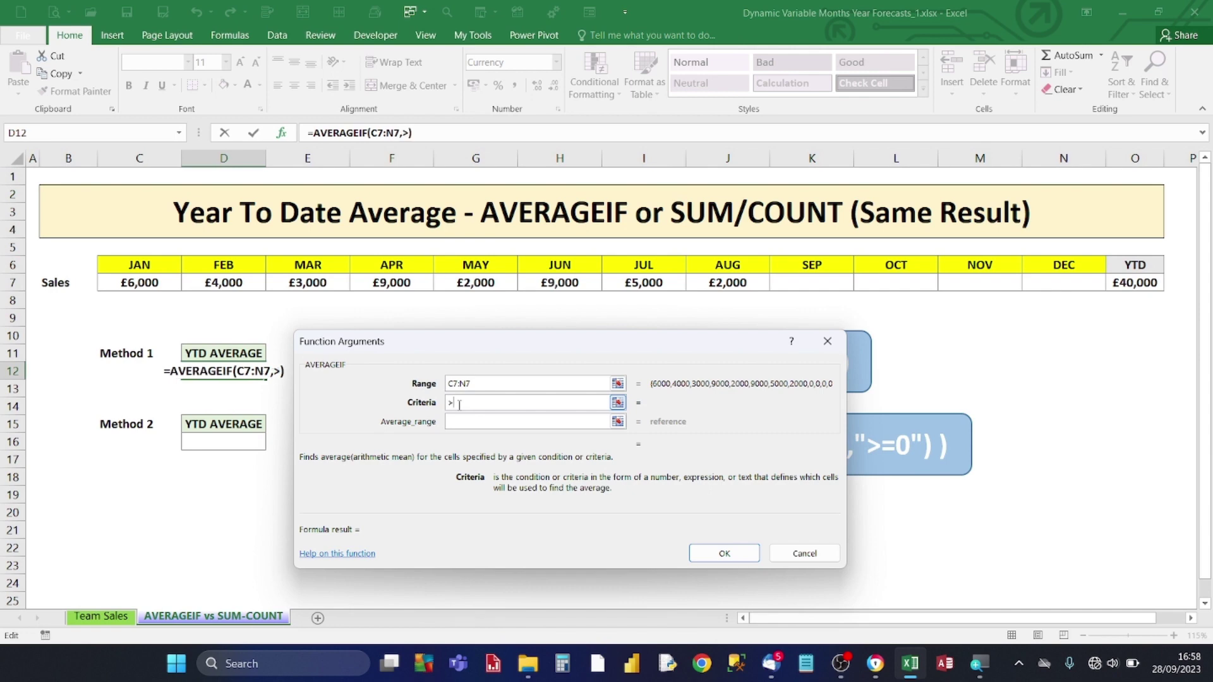
type("=-")
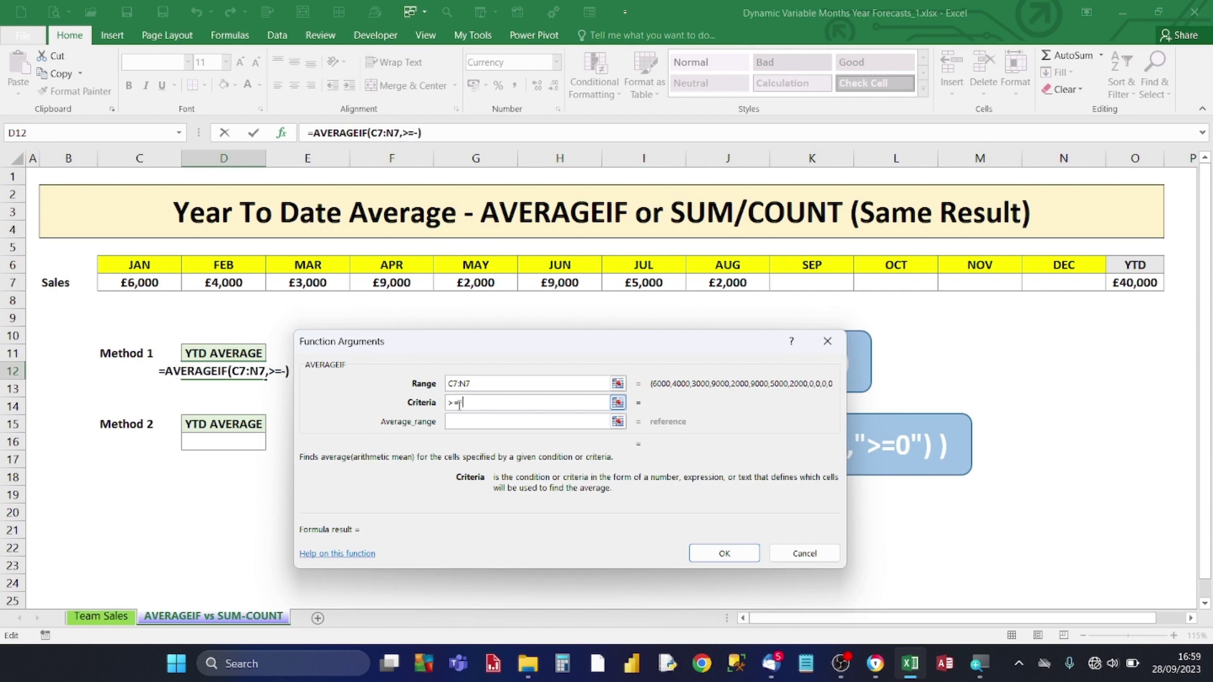
key("BackSpace")
type("0")
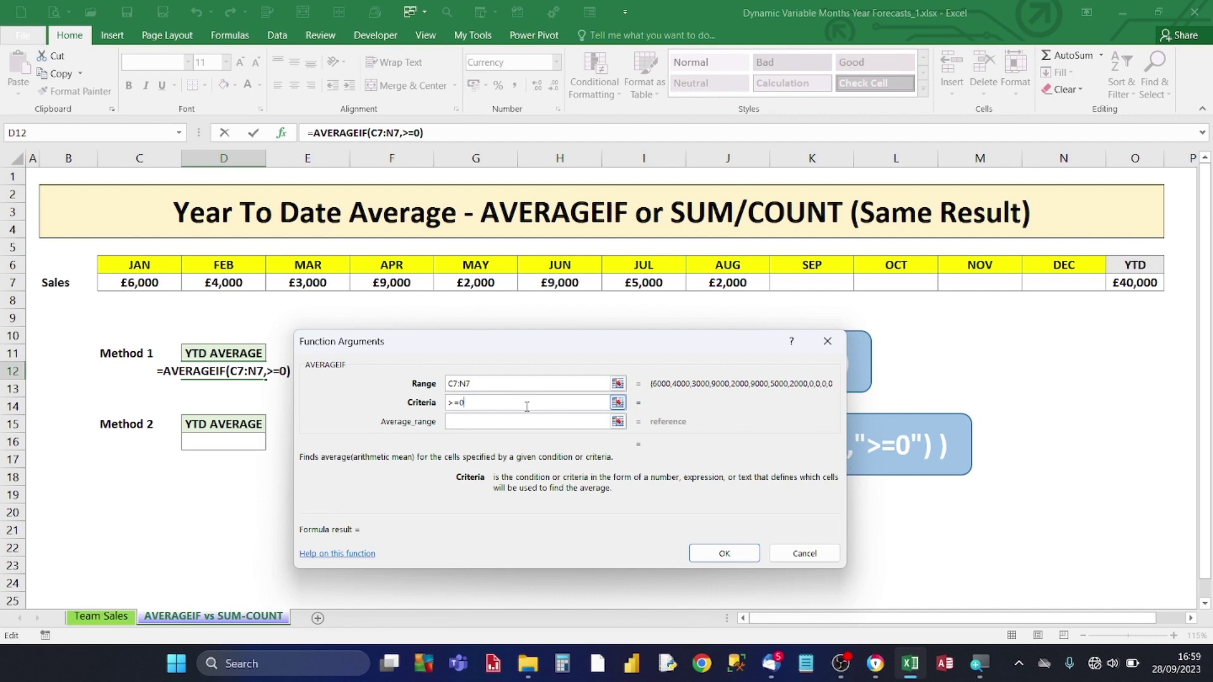
- Set the AVERAGEIF average range to the same full-year sales cells, C7:N7
left_click(509, 417)
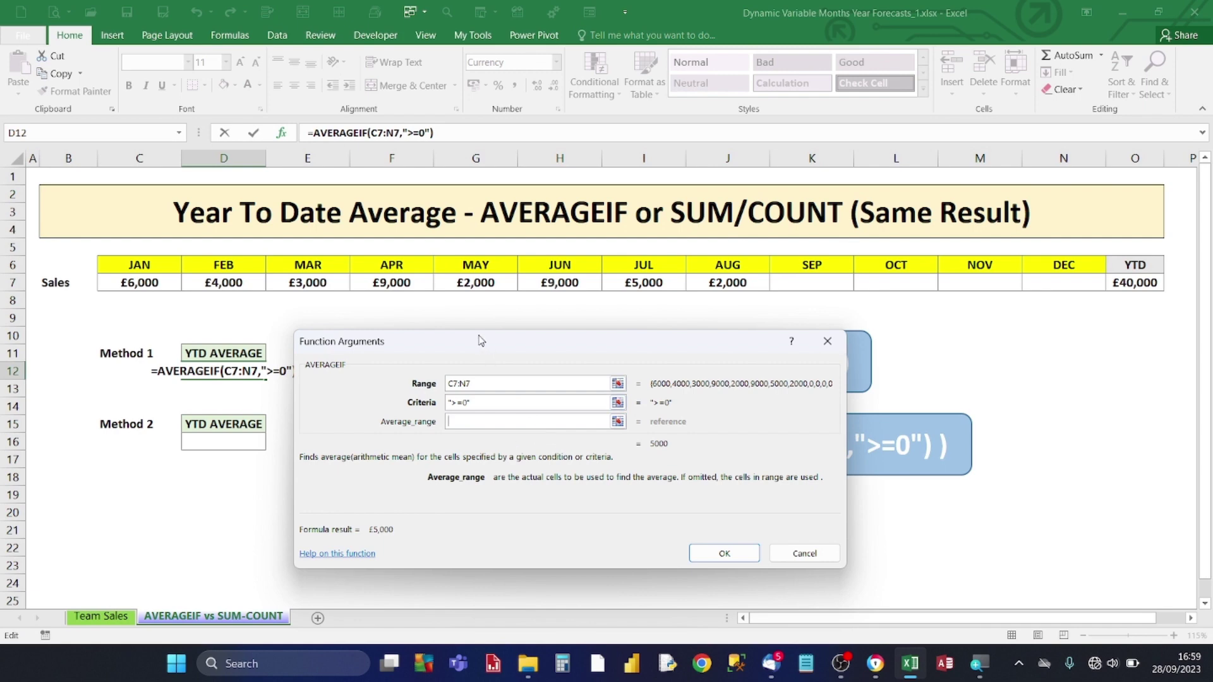
left_click_drag(478, 341, 438, 352)
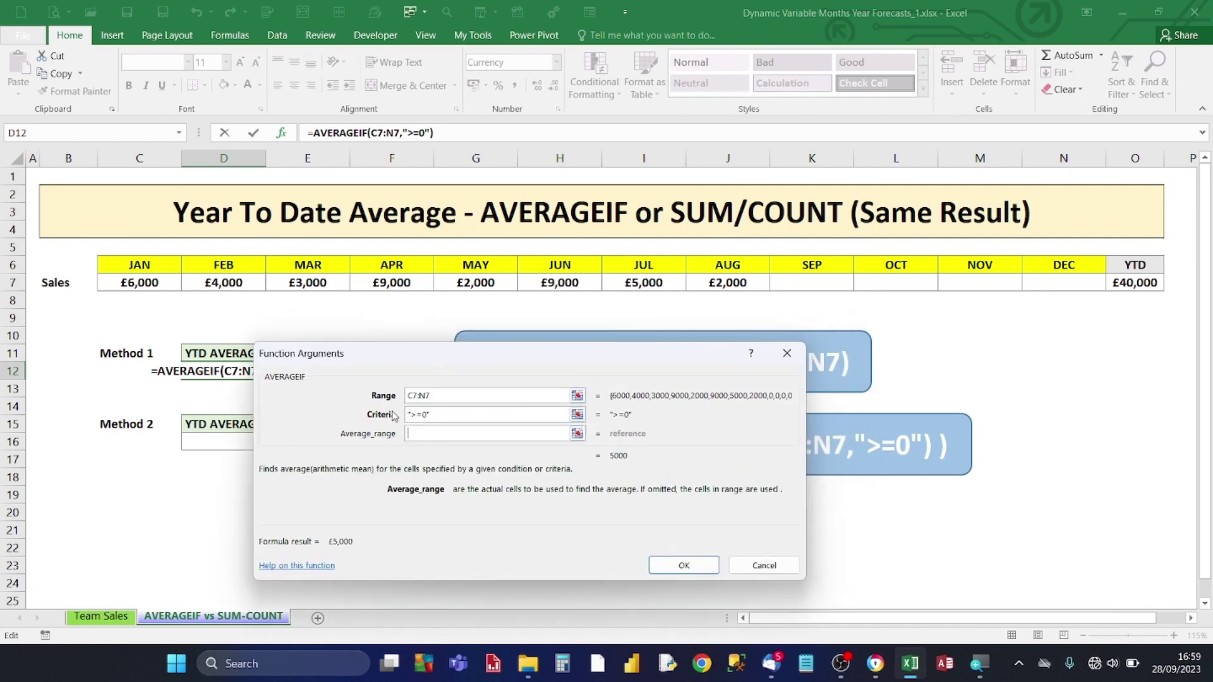
left_click(578, 433)
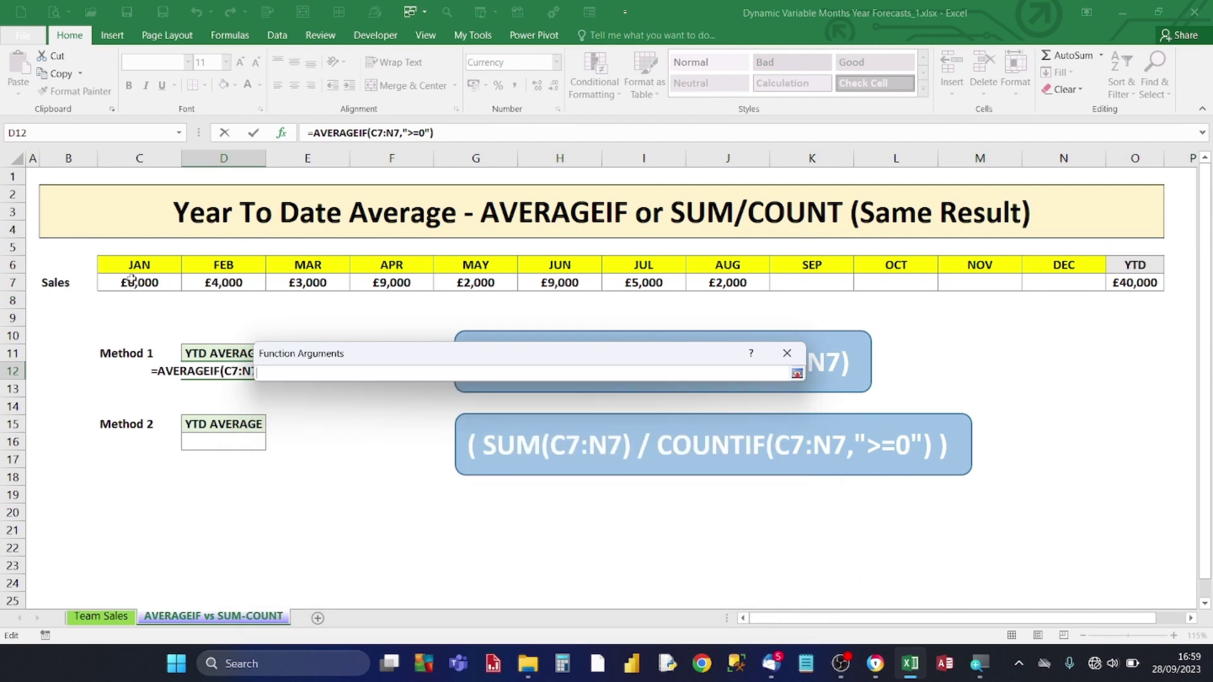
left_click_drag(132, 279, 1090, 280)
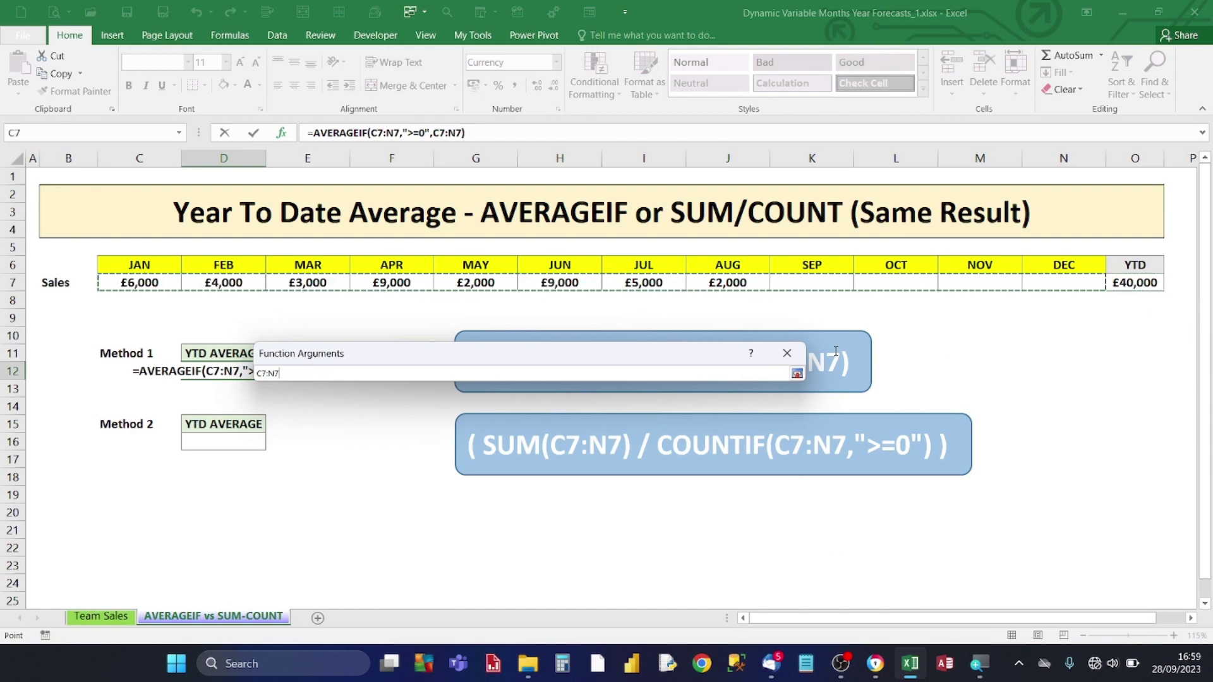
left_click(796, 373)
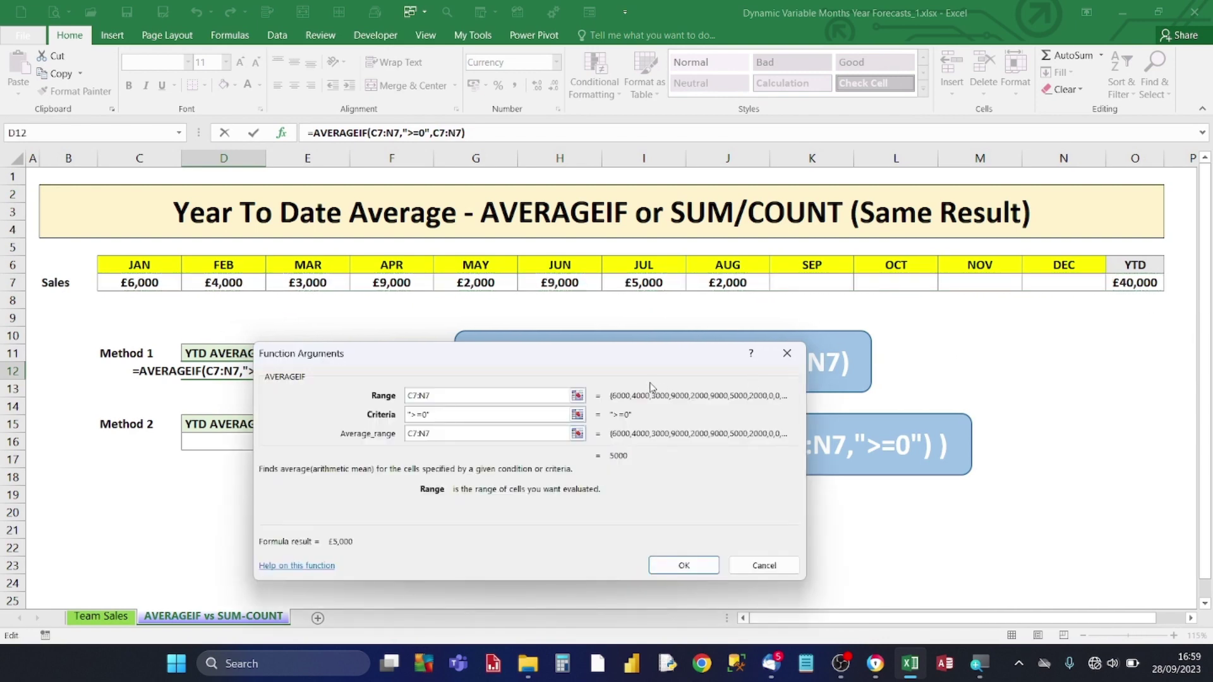
left_click_drag(638, 369, 646, 266)
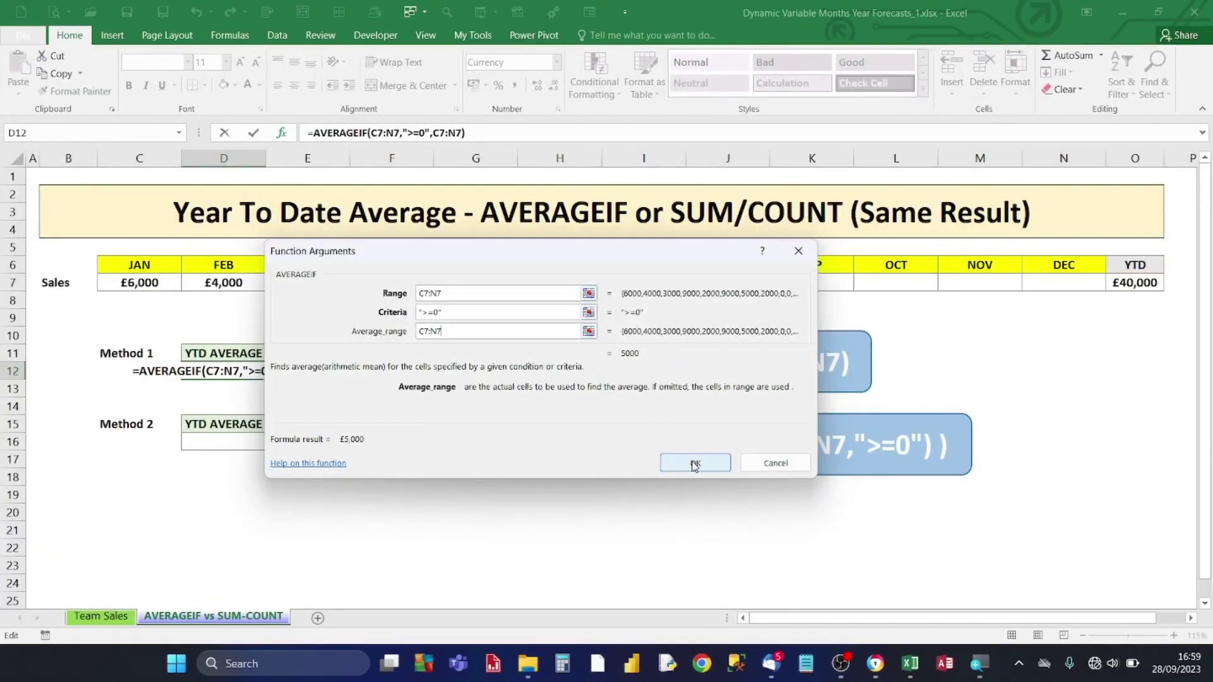
- Accept the AVERAGEIF formula in D12 and check it against the average of the January to August sales
left_click(695, 463)
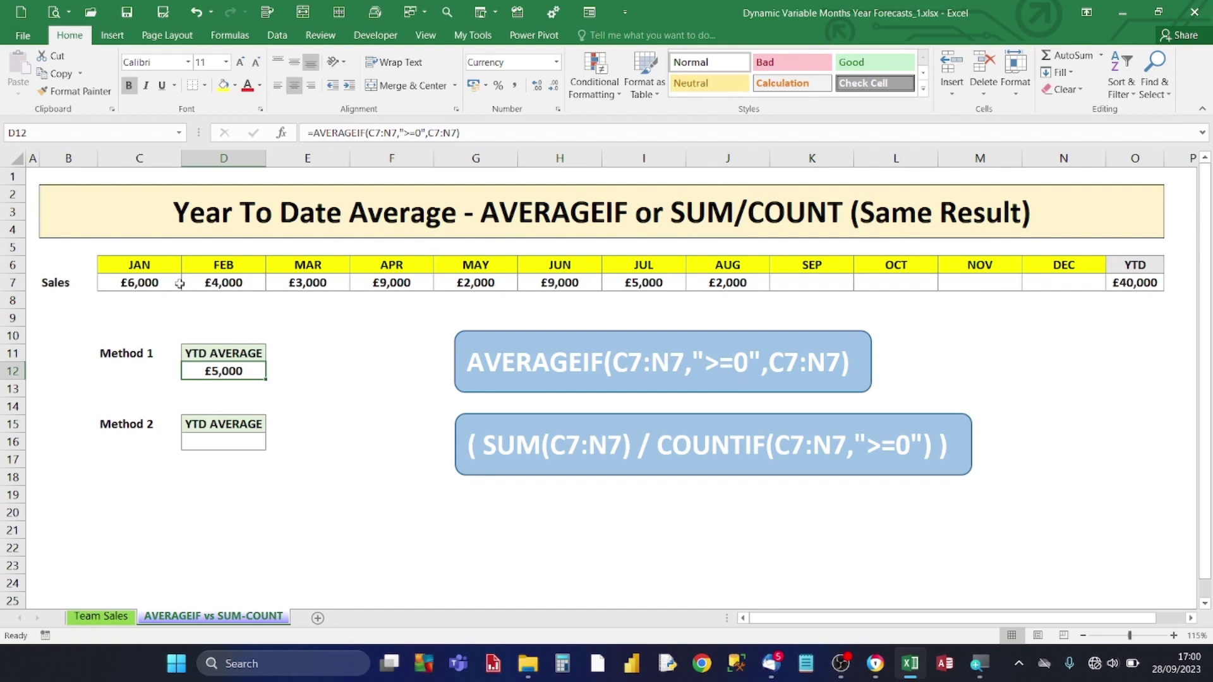
left_click_drag(142, 282, 697, 285)
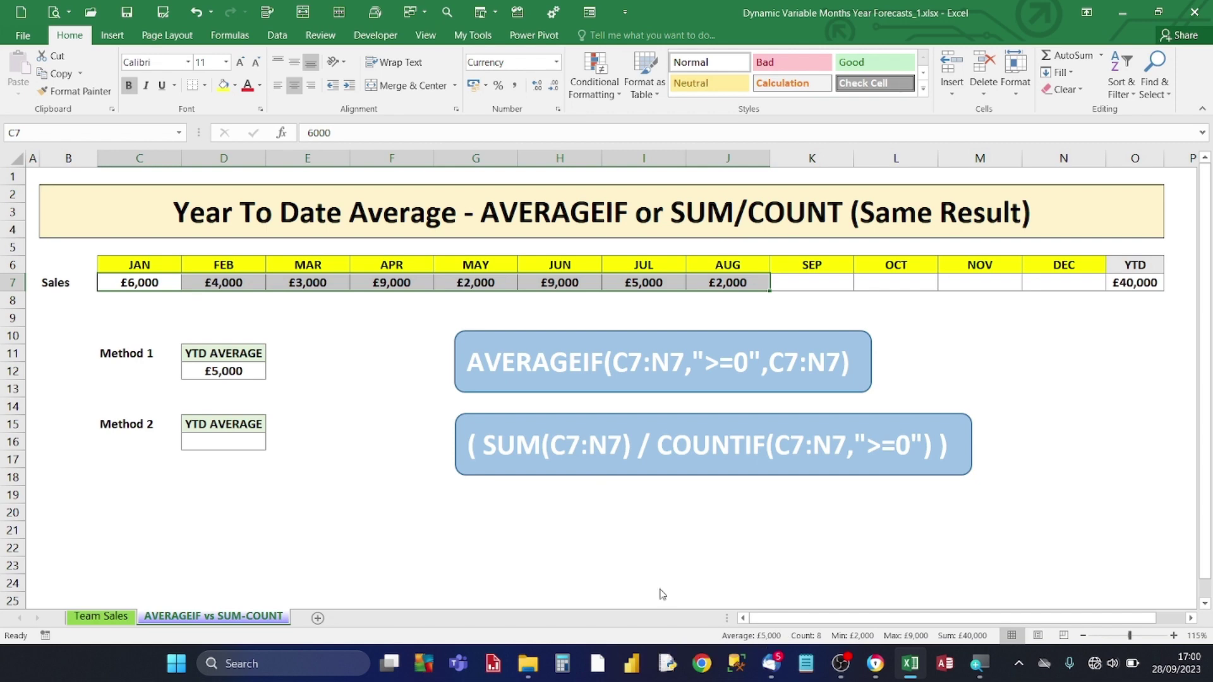
left_click(287, 393)
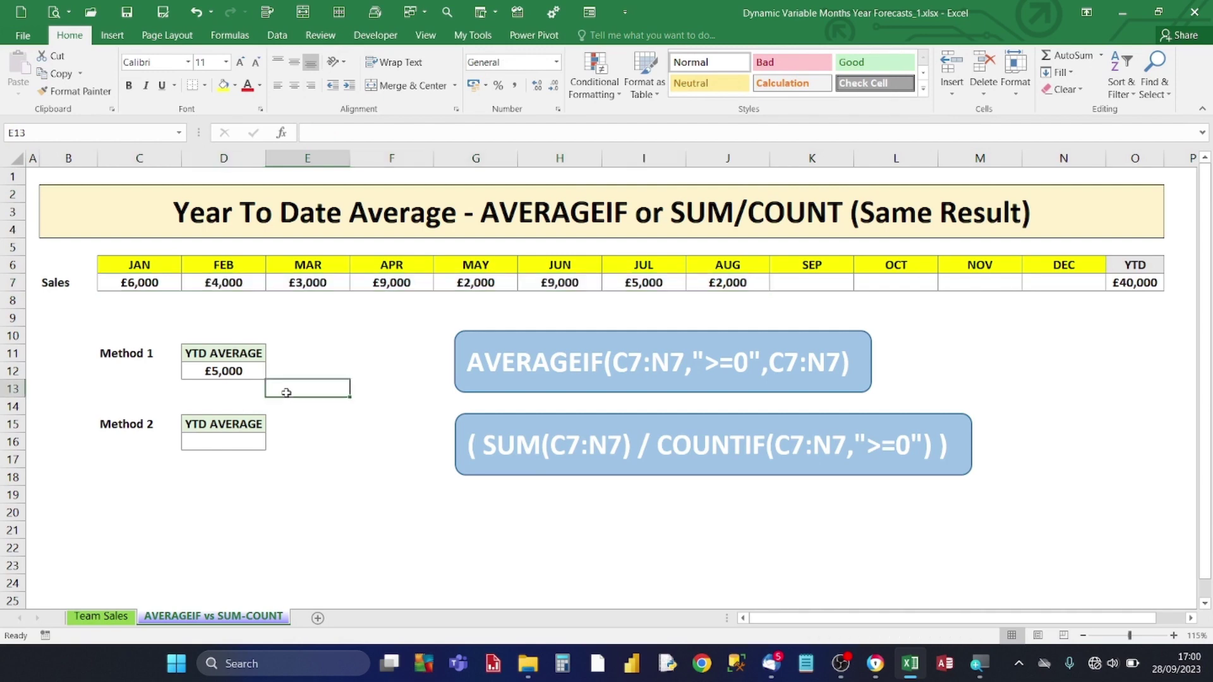
- Start a COUNTIF formula in Method 2's YTD AVERAGE cell D16 and open its function arguments clear of the sales row
left_click(220, 441)
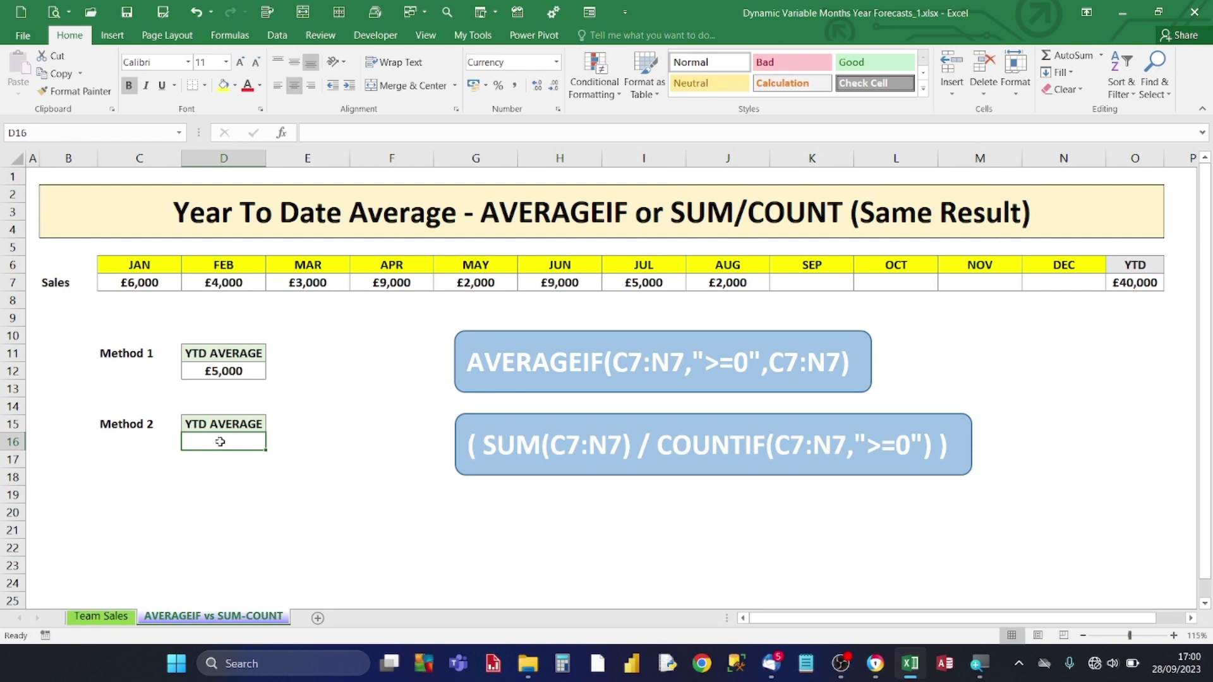
type("=COUNT")
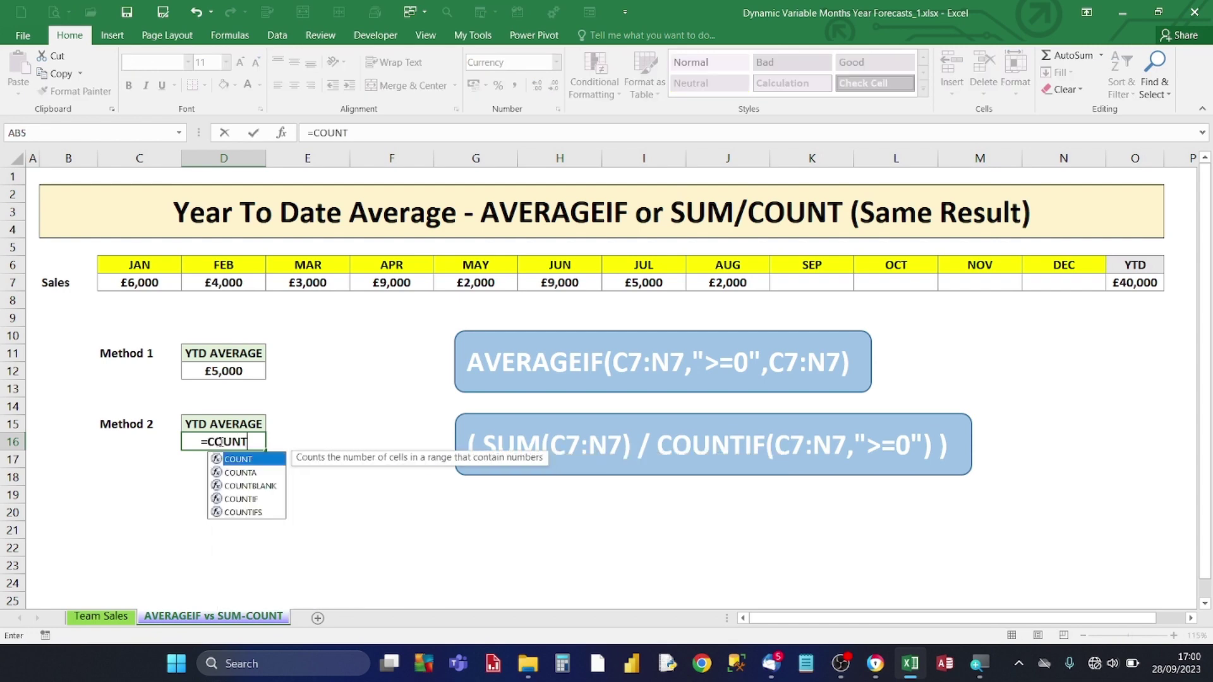
type("IF(")
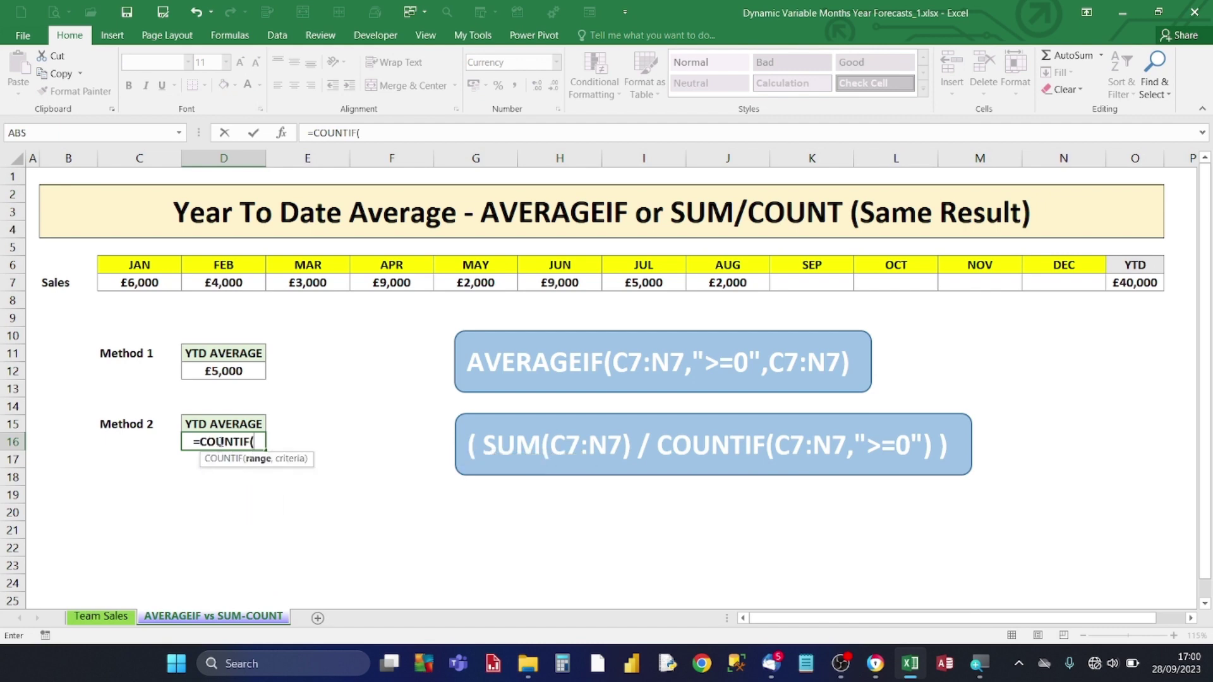
left_click(282, 133)
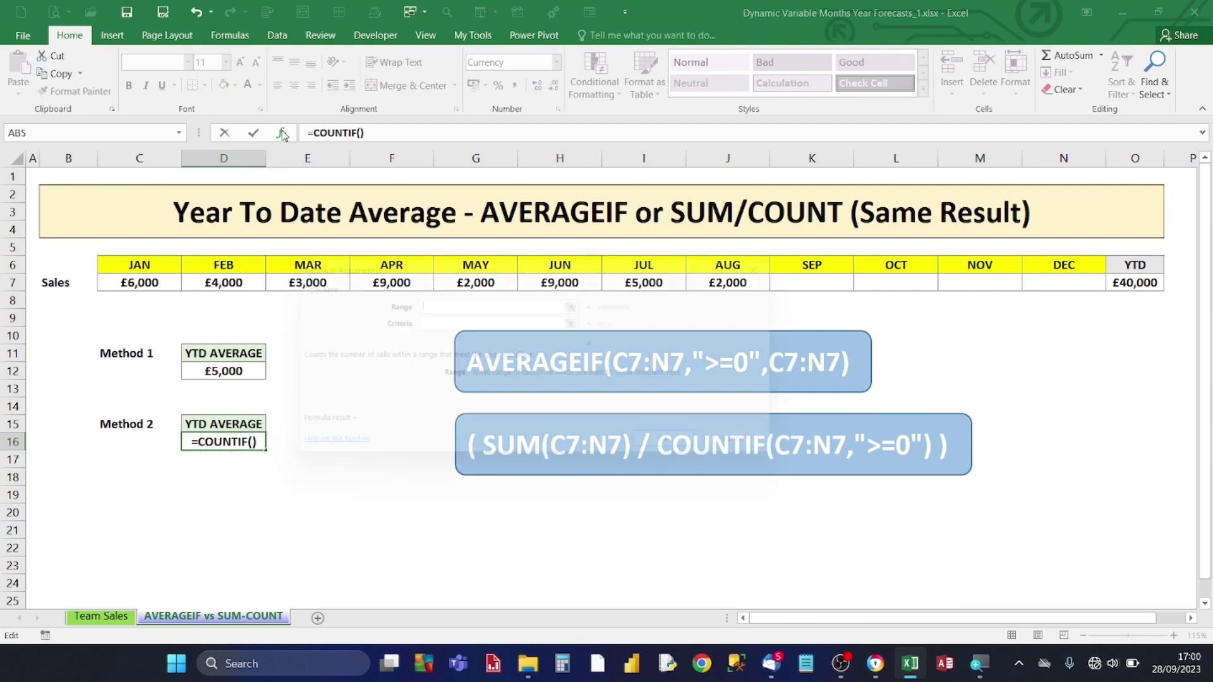
left_click_drag(448, 270, 592, 364)
- Complete the COUNTIF with range C7:N7 and criteria >=0, and accept the formula
left_click(727, 388)
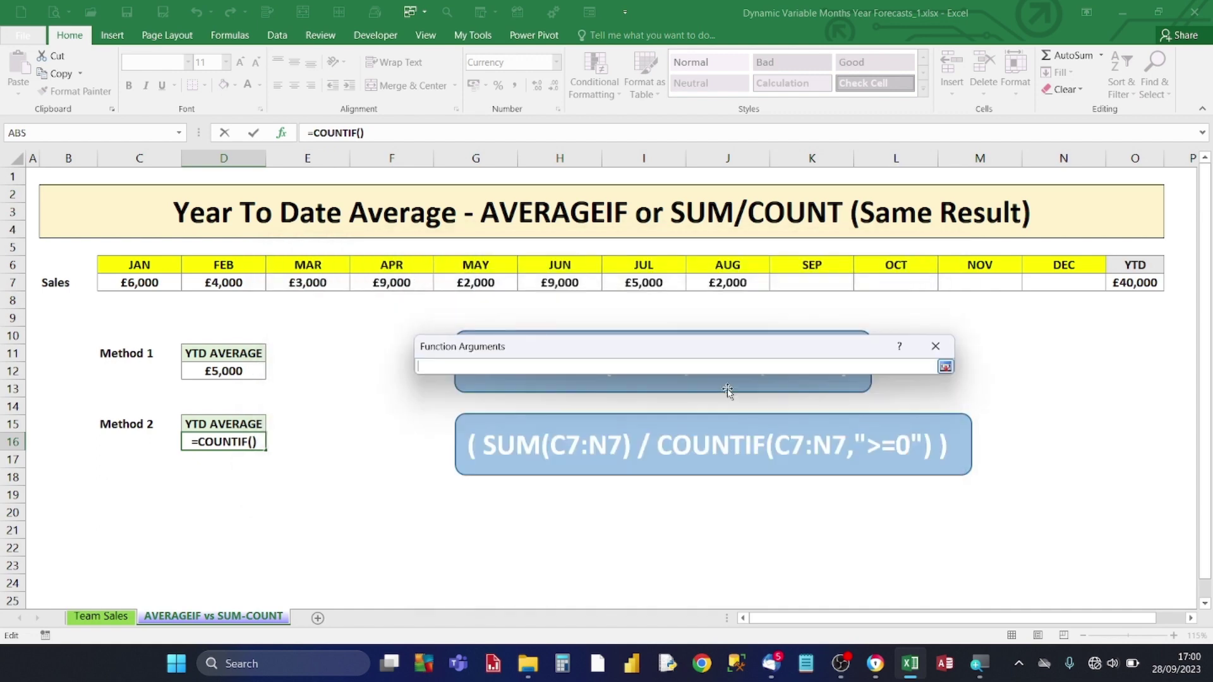
left_click_drag(132, 286, 1098, 282)
left_click(945, 365)
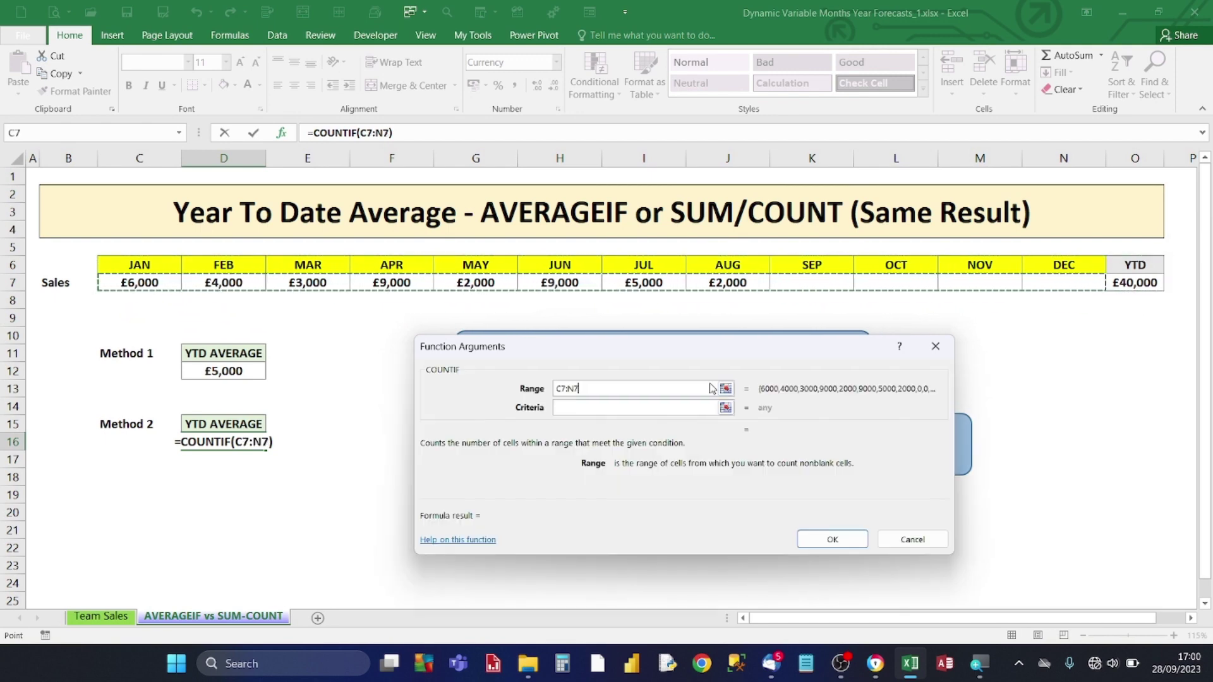
left_click(582, 409)
type(">=0")
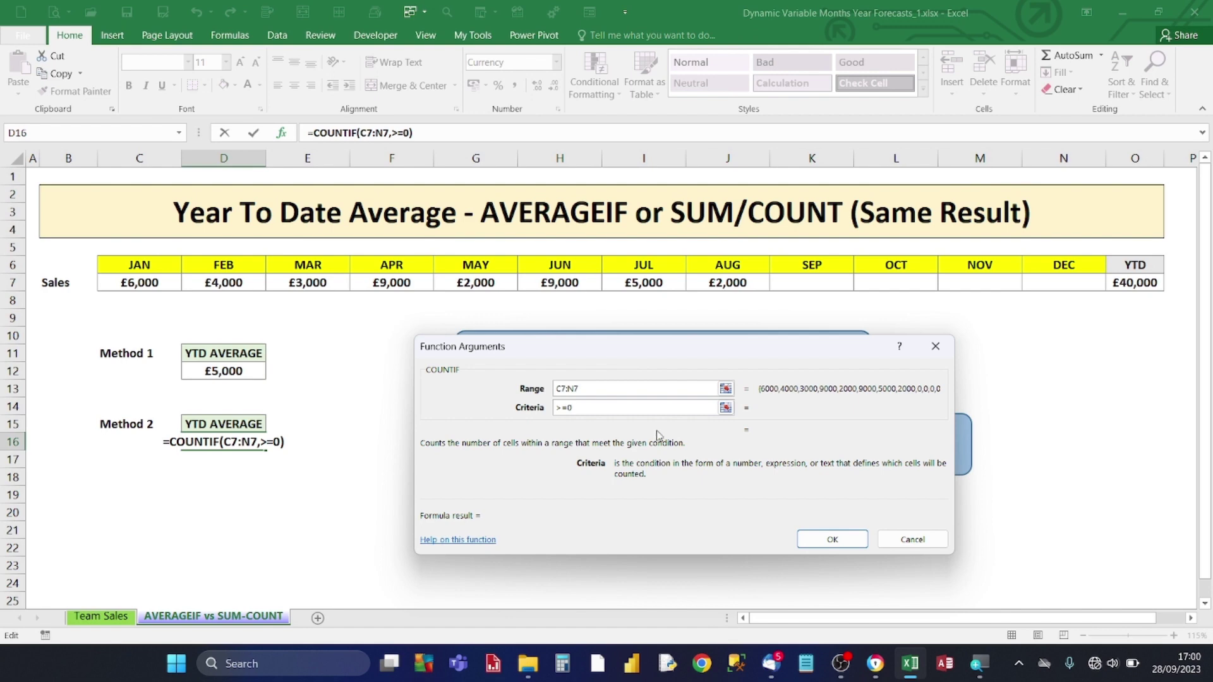
left_click(833, 539)
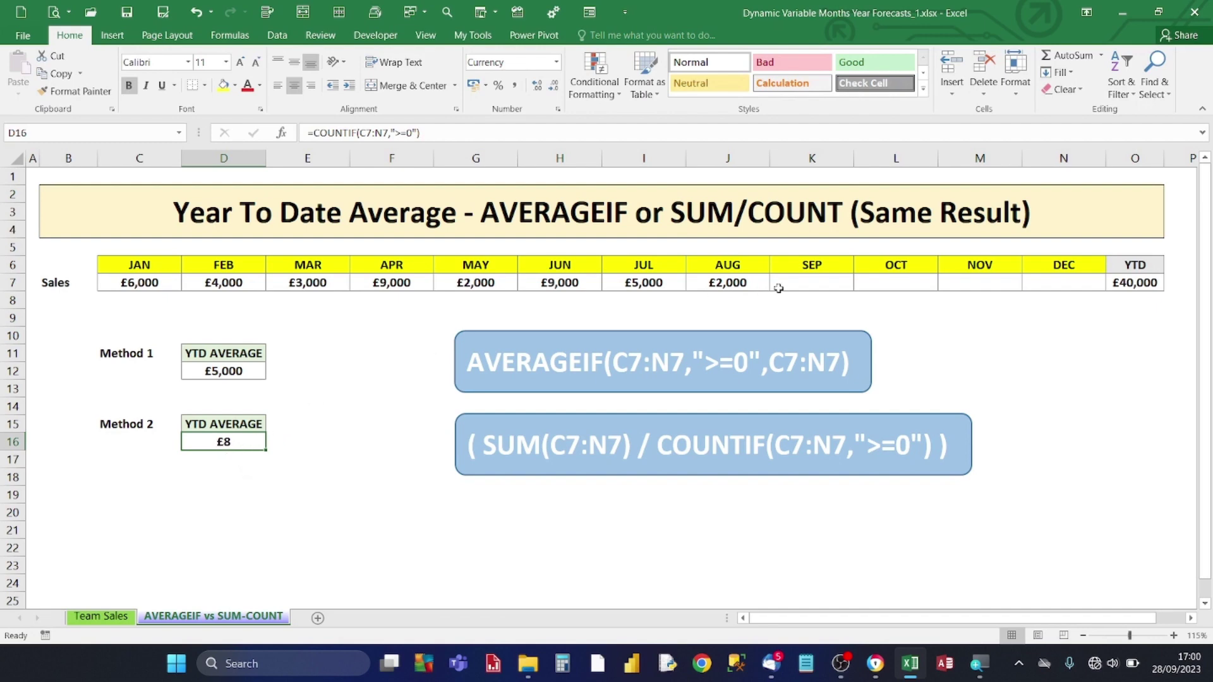
- Test the month count with a September sales value of 9000 in K7, and undo that entry
left_click(809, 281)
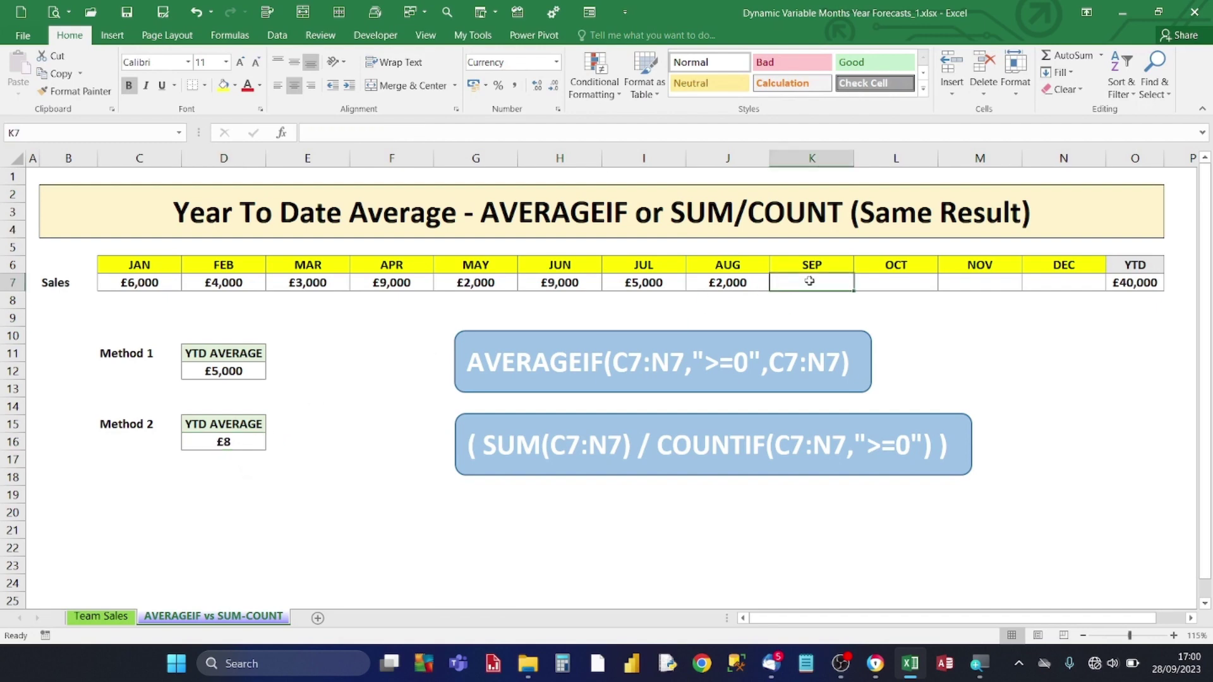
type("9000")
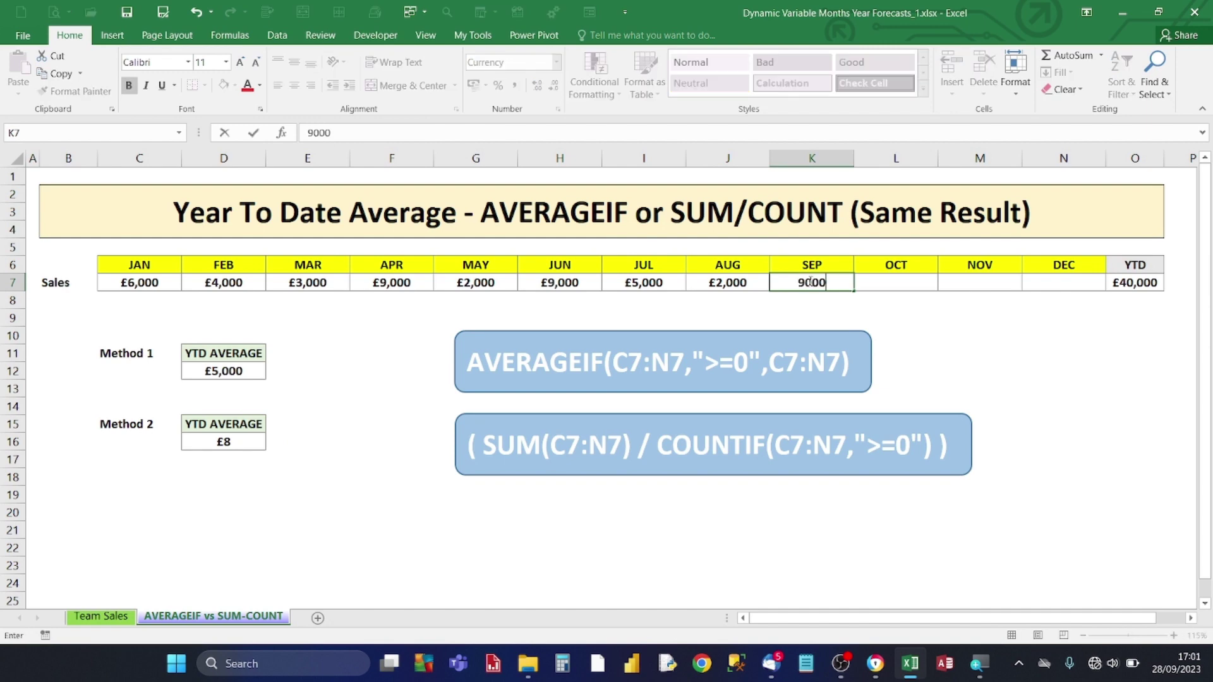
key("Return")
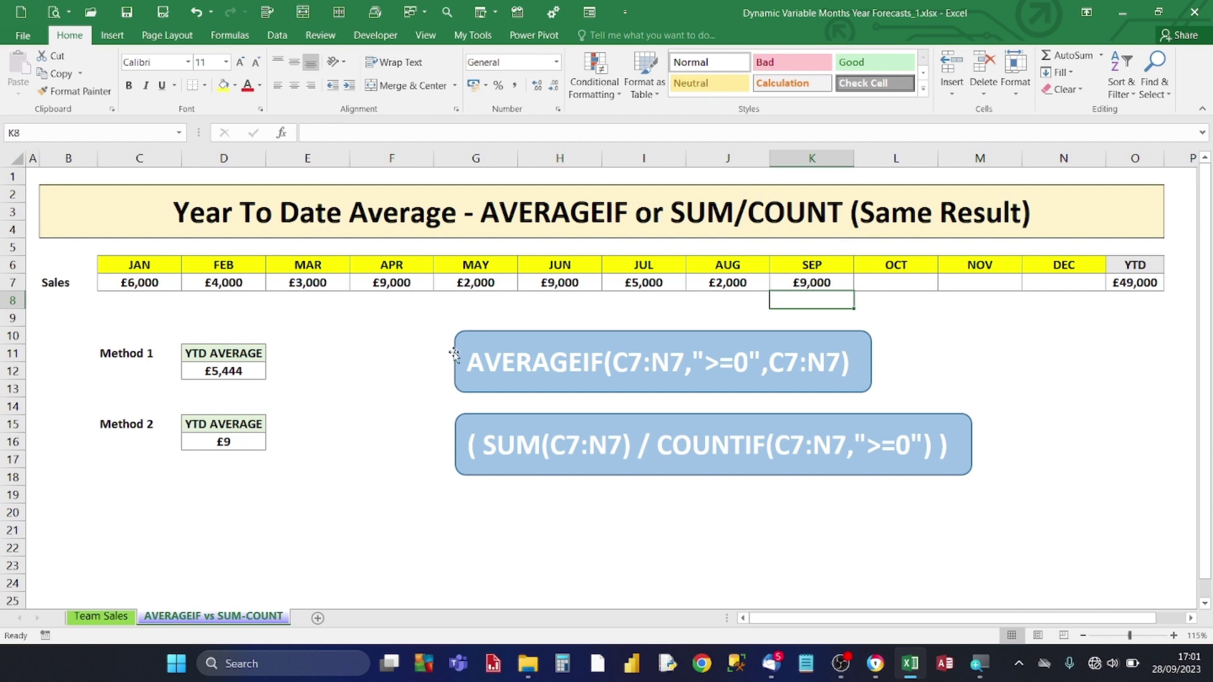
key("ctrl+z")
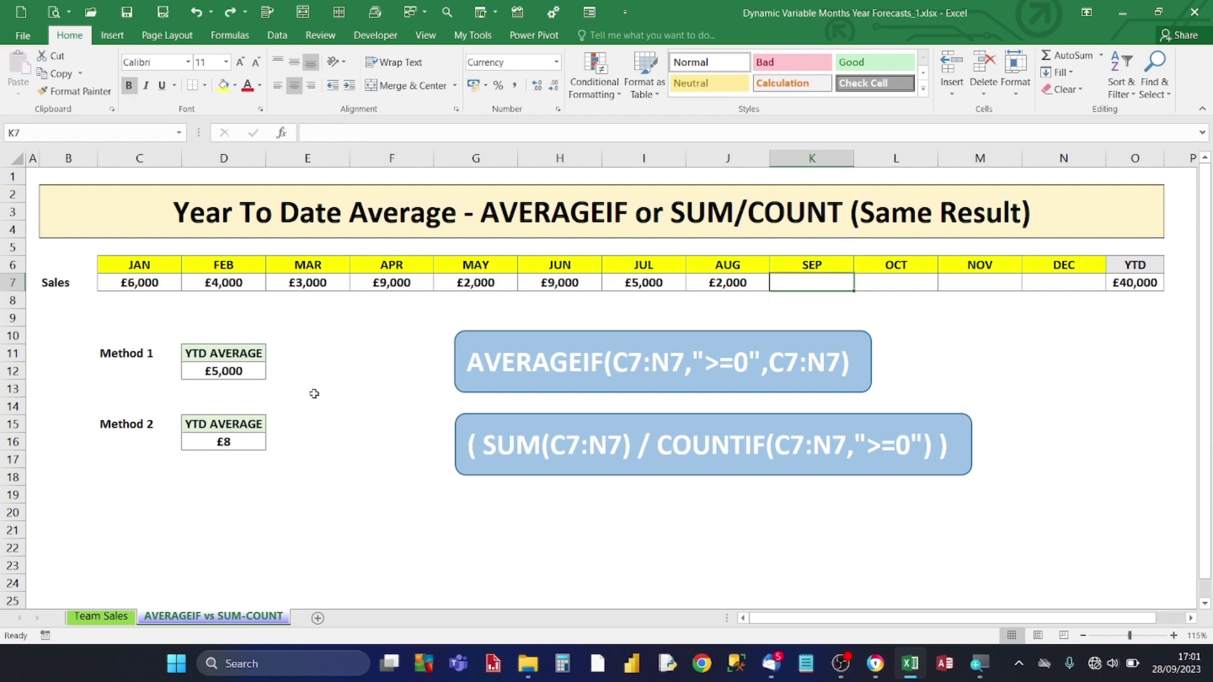
- Extend the Method 2 formula in D16 to =SUM(C7:N7) / COUNTIF(C7:N7,">=0")
left_click(225, 439)
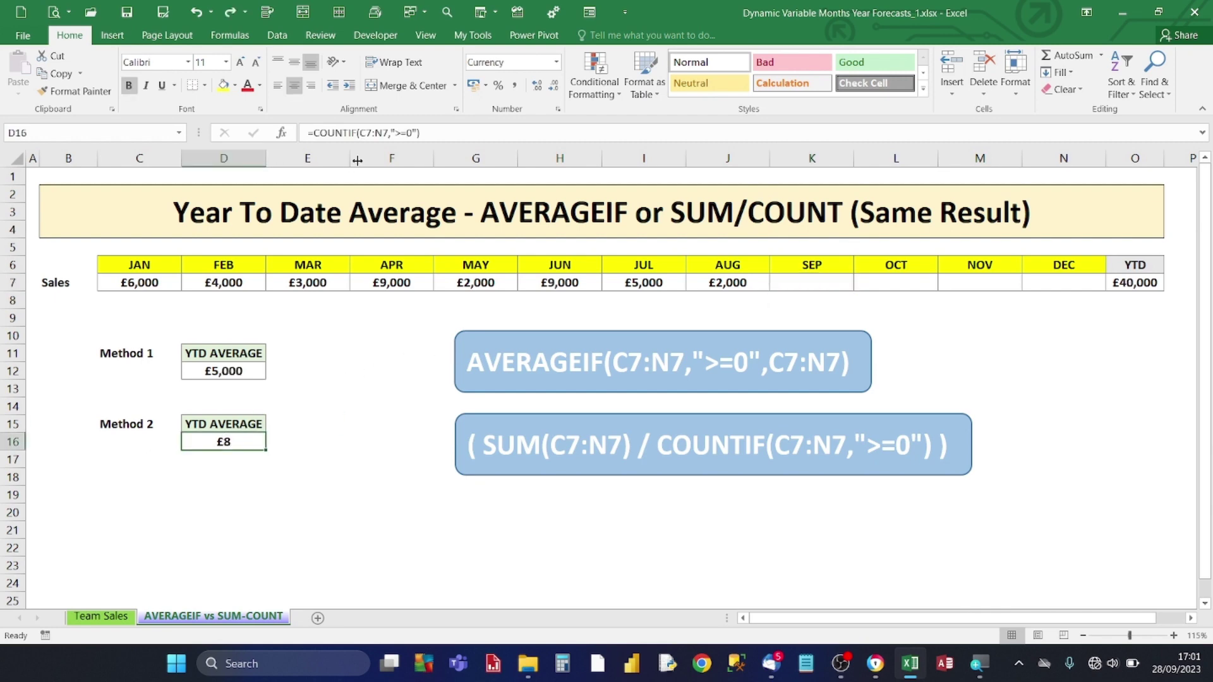
left_click(317, 132)
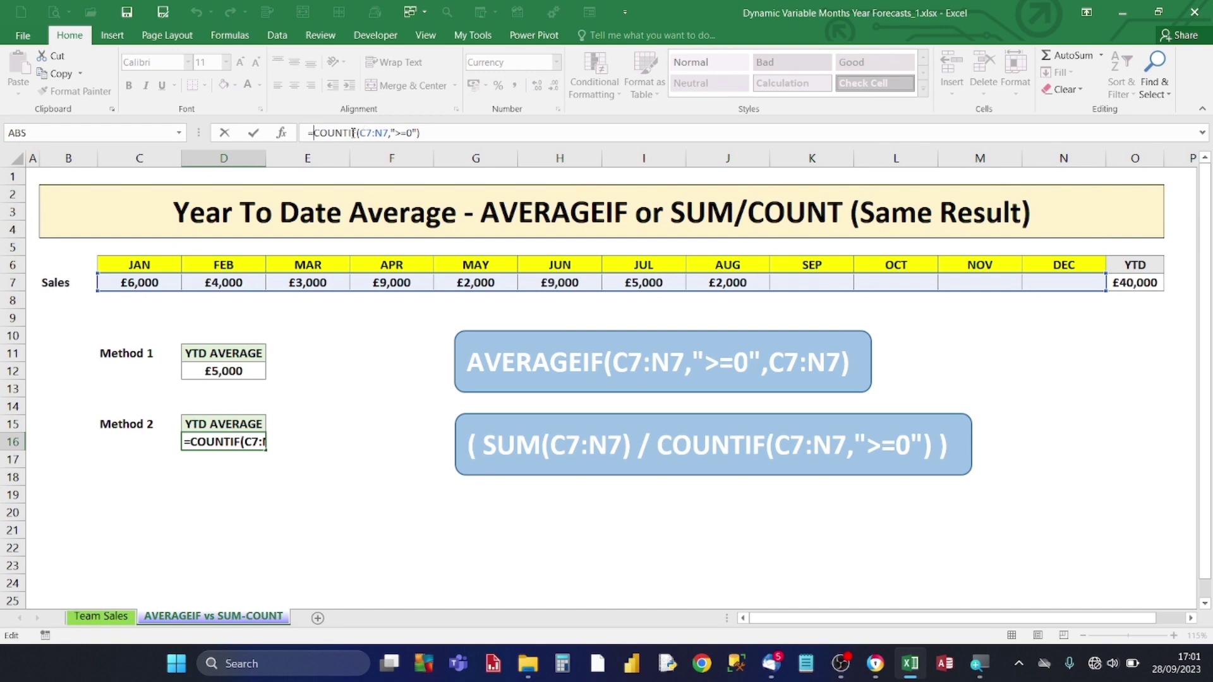
type("SUM(")
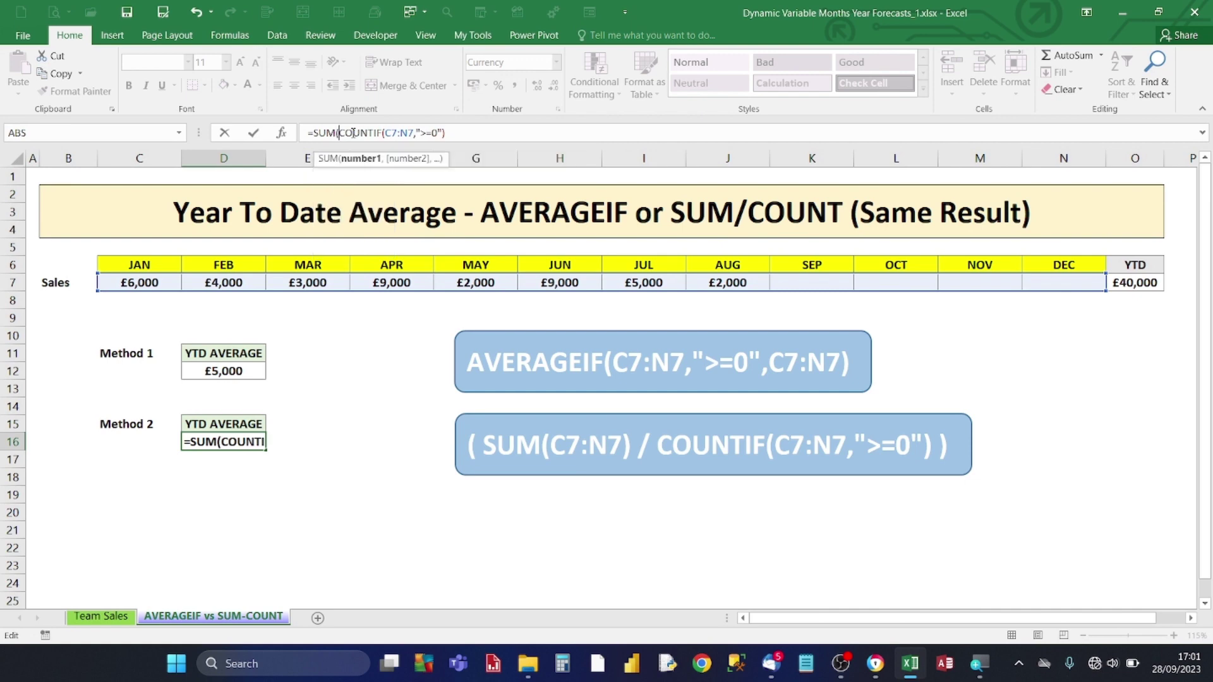
left_click(169, 283)
left_click_drag(260, 280, 1045, 278)
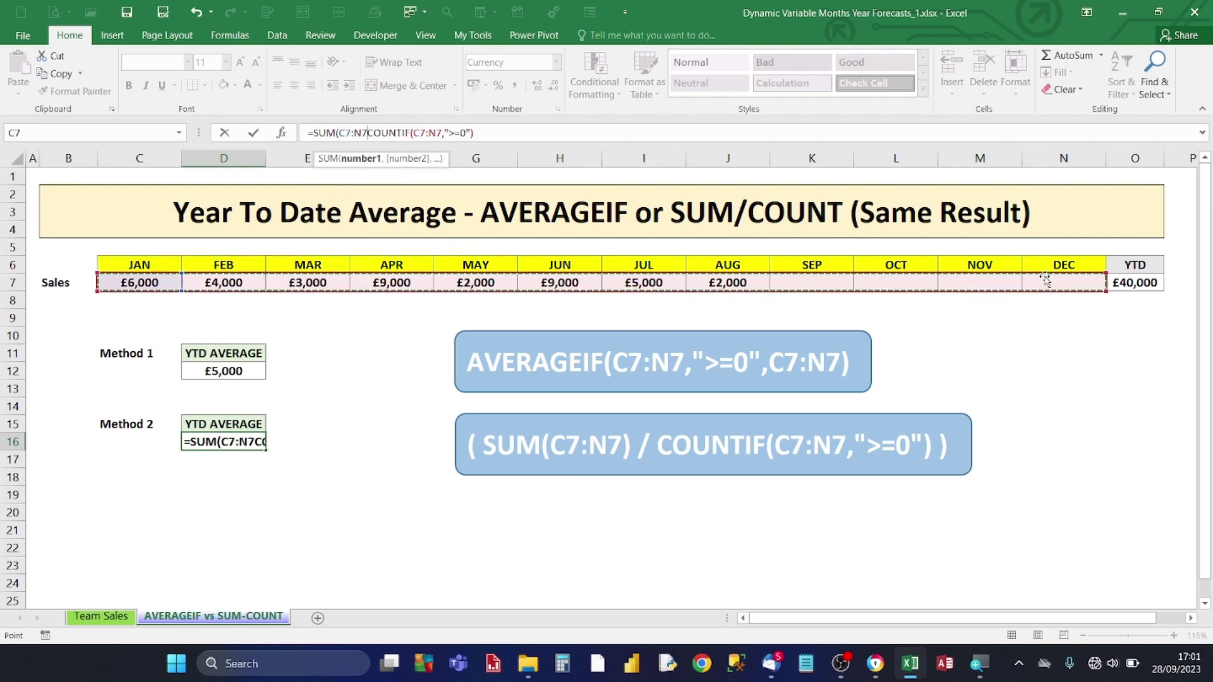
type(") /")
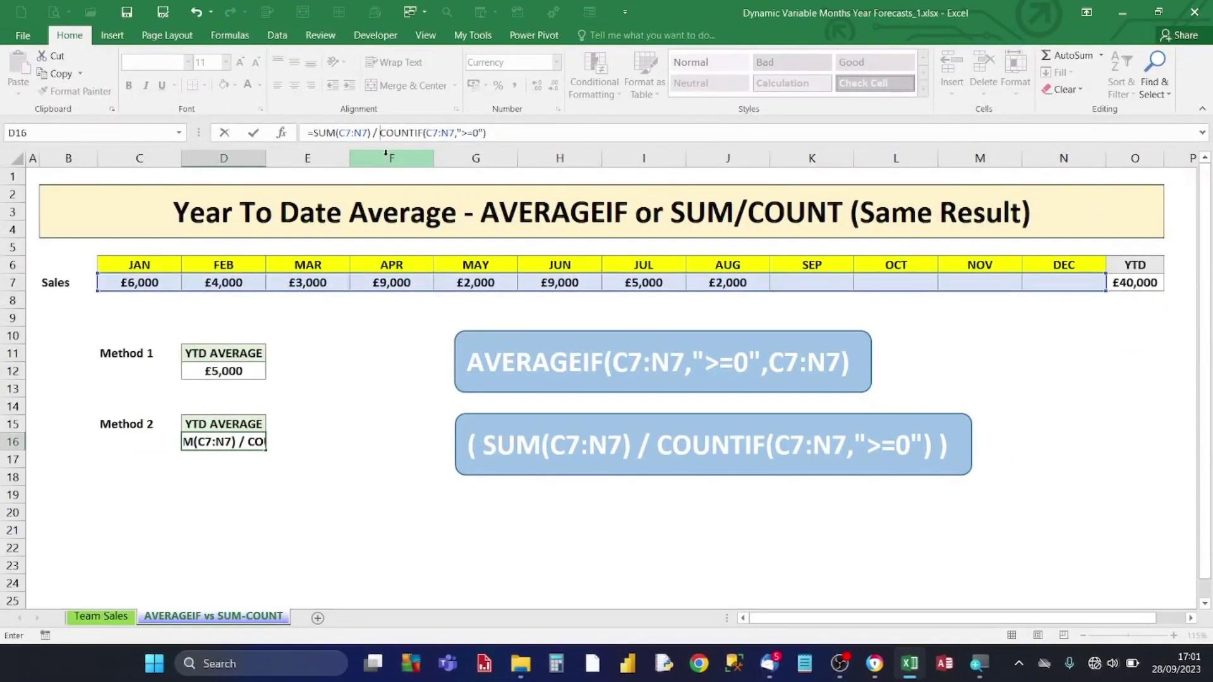
left_click(254, 135)
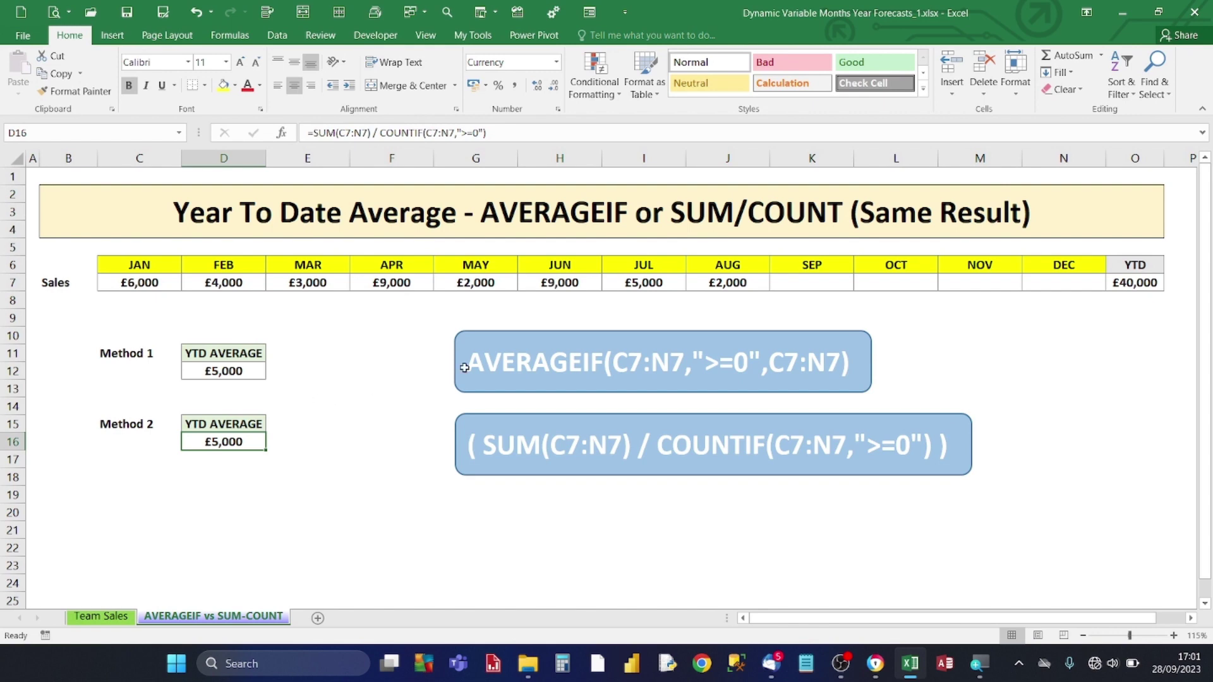
- Enter 4000 as the September sales figure in K7
left_click(826, 283)
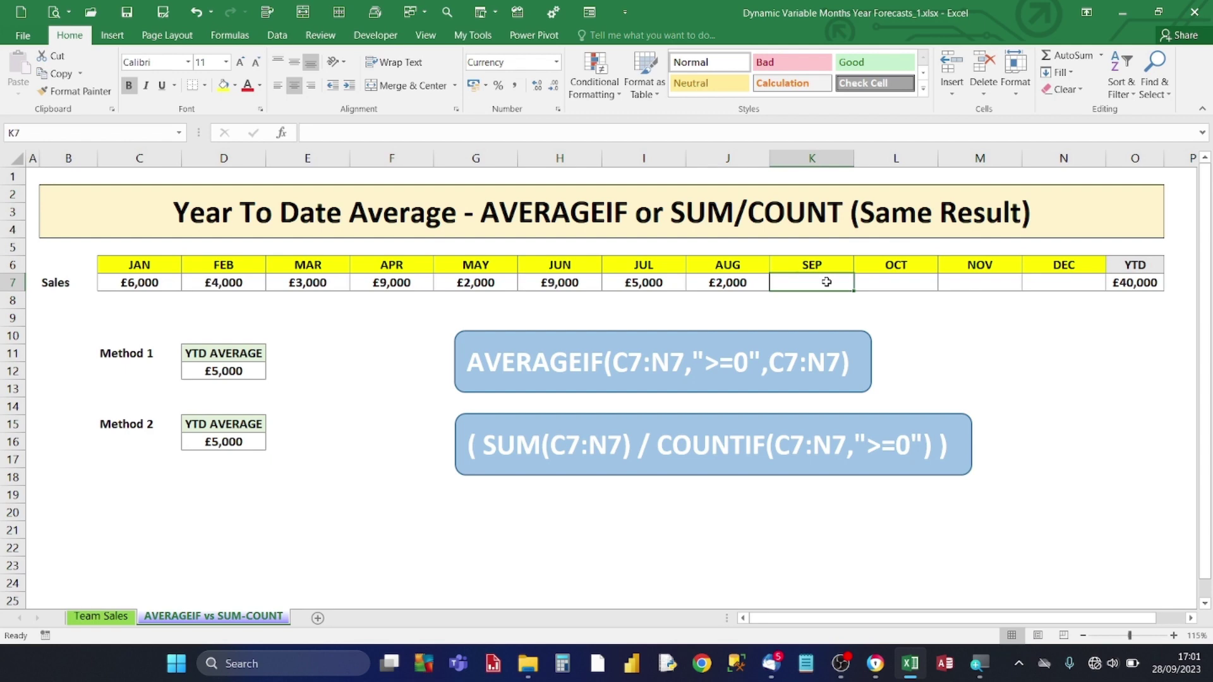
type("4000")
key("Return")
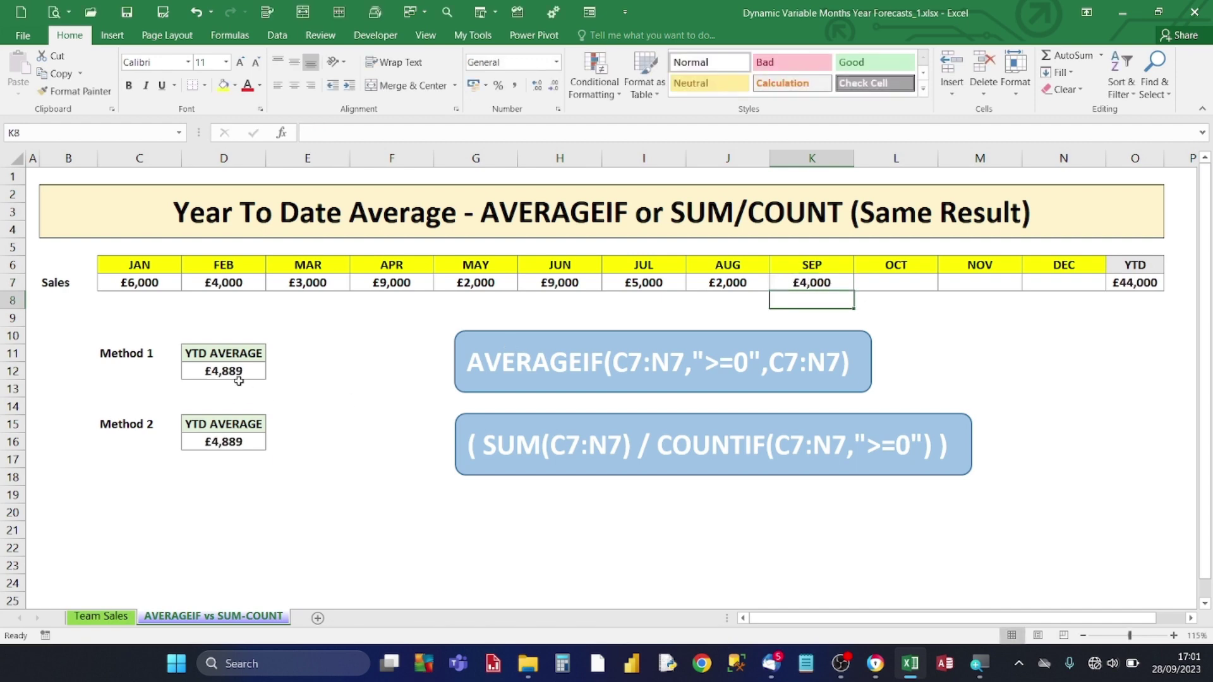
- Check the average of the January to September sales against both methods' YTD averages
left_click(151, 282)
left_click_drag(152, 283, 793, 286)
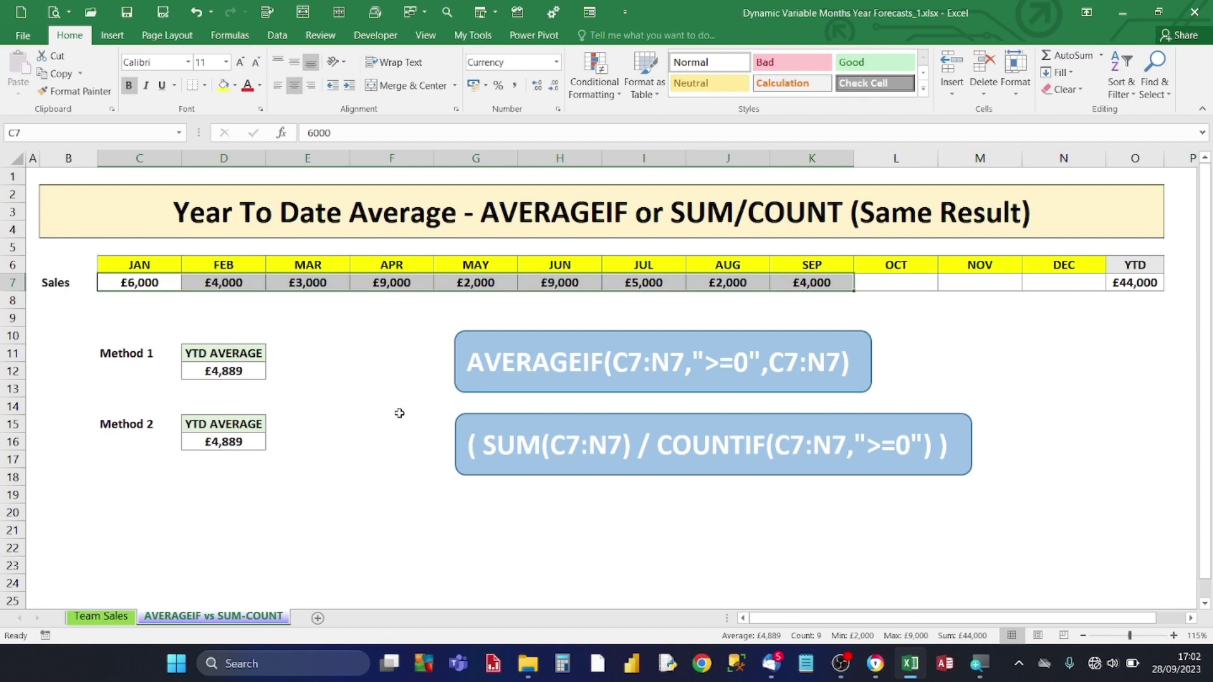
left_click(252, 371)
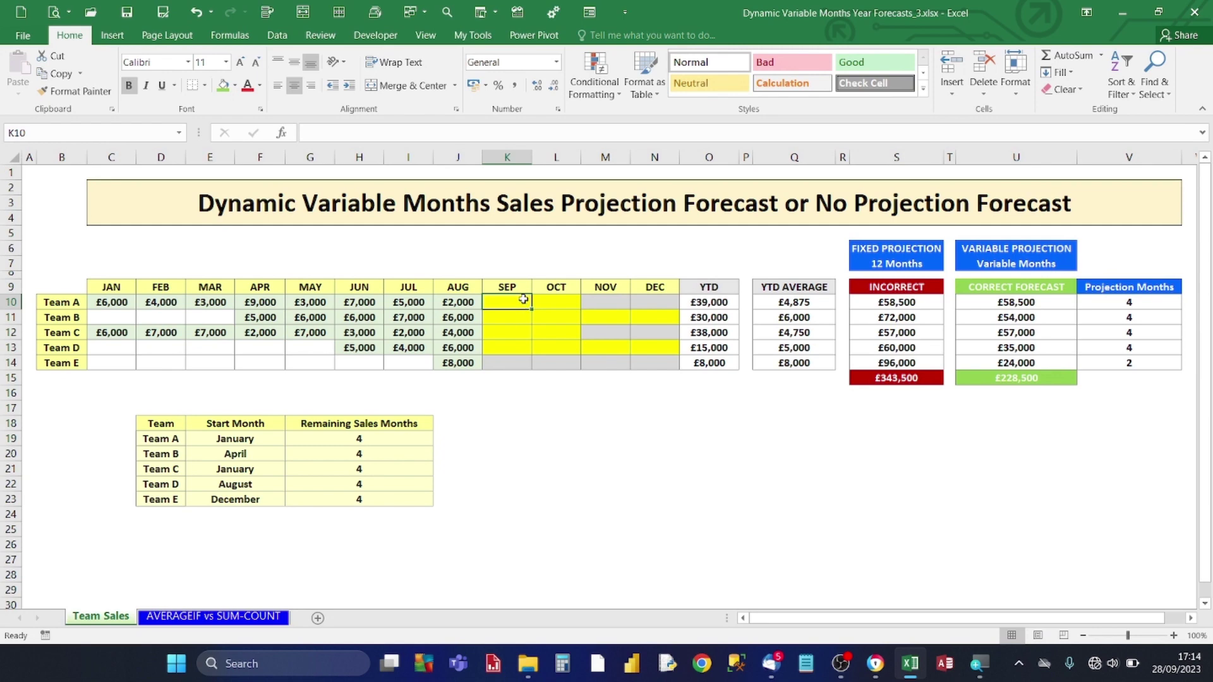
- Examine each team's first sales month on the Team Sales sheet and which September to December cells are yellow or grey
left_click(551, 301)
left_click(591, 303)
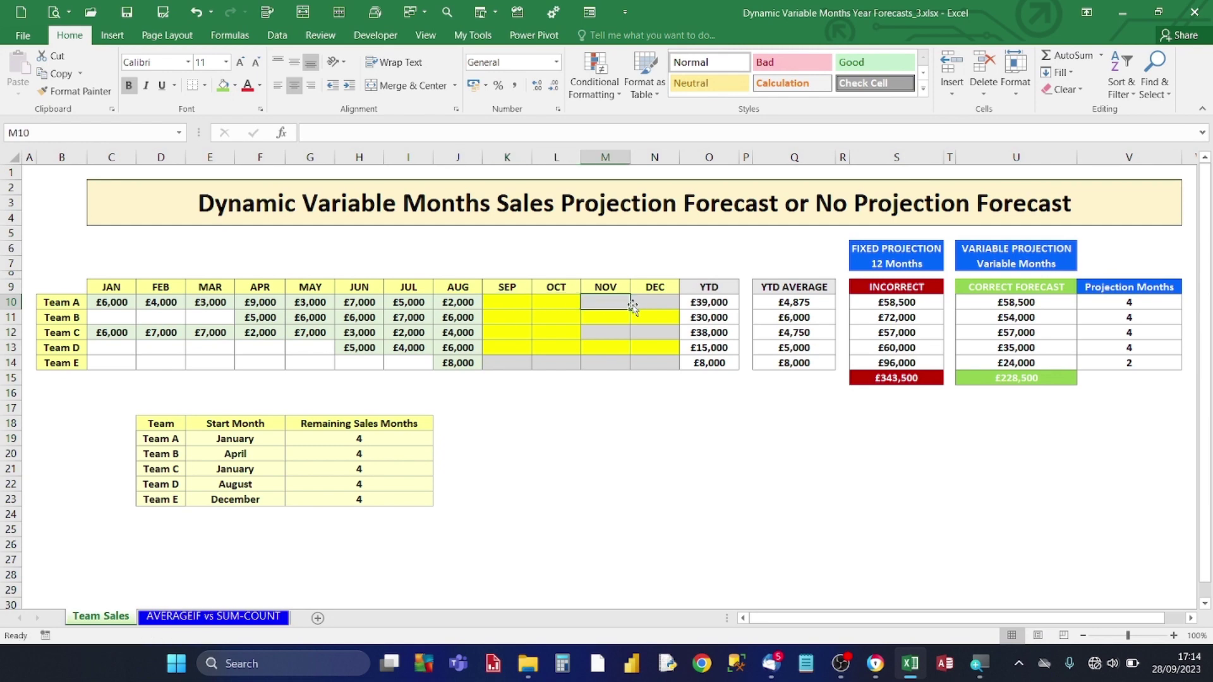
left_click(637, 303)
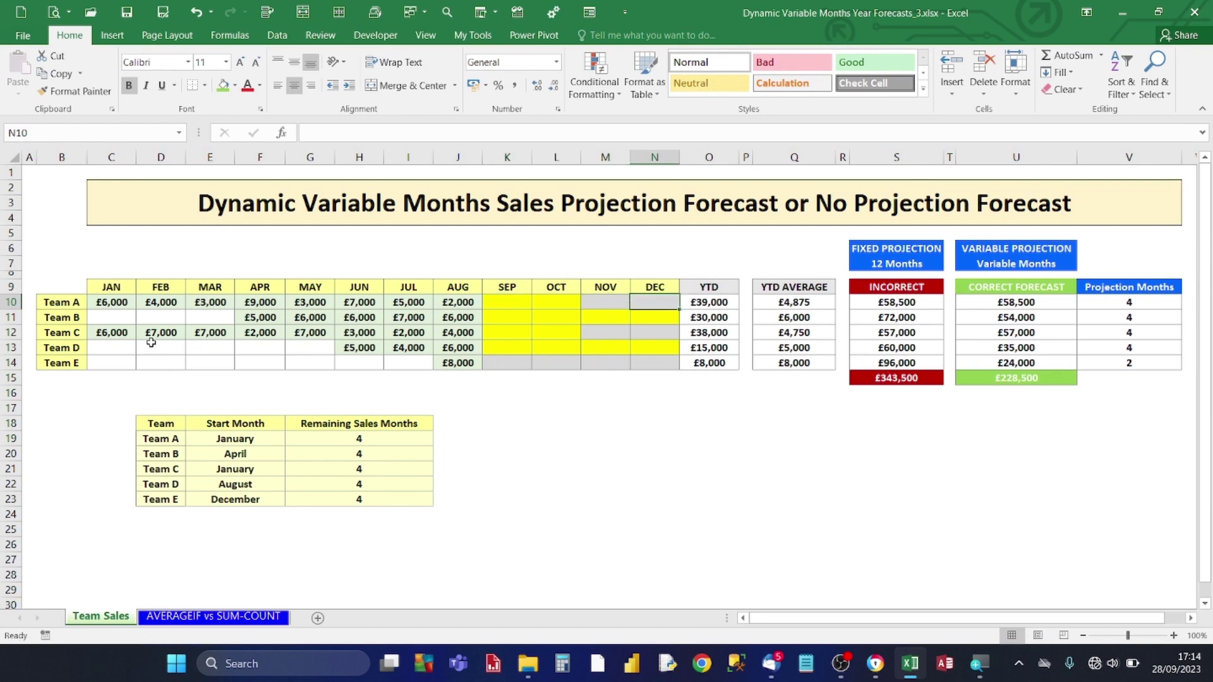
left_click(259, 315)
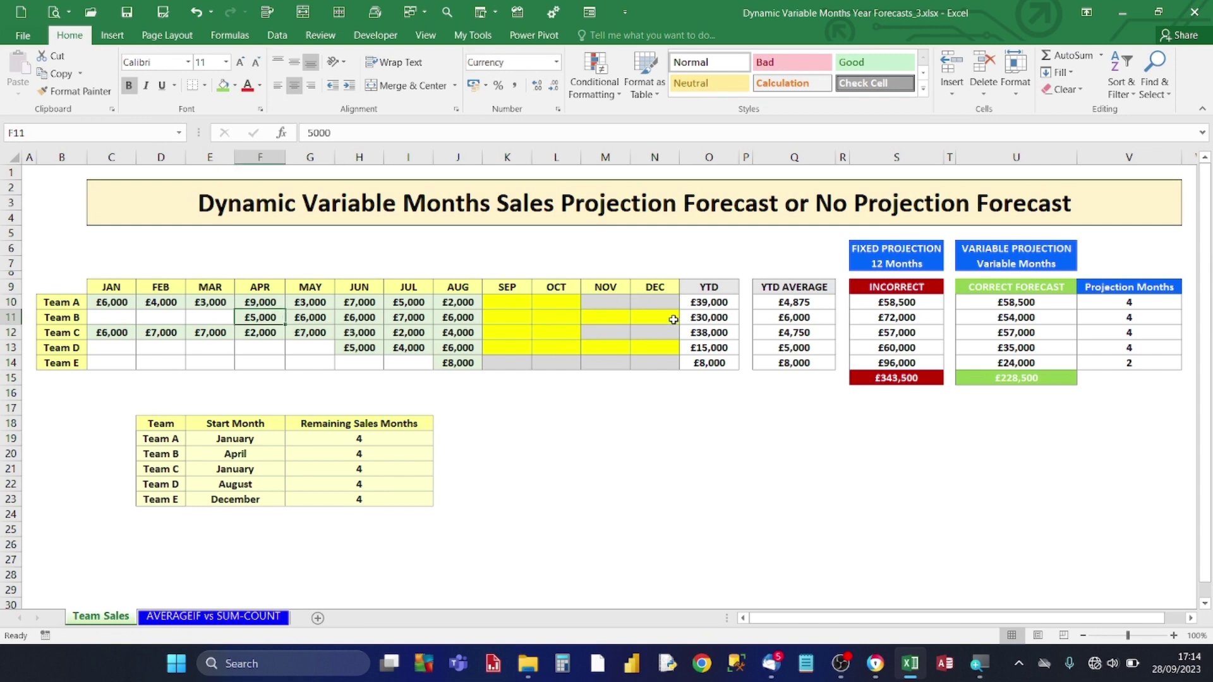
left_click(353, 349)
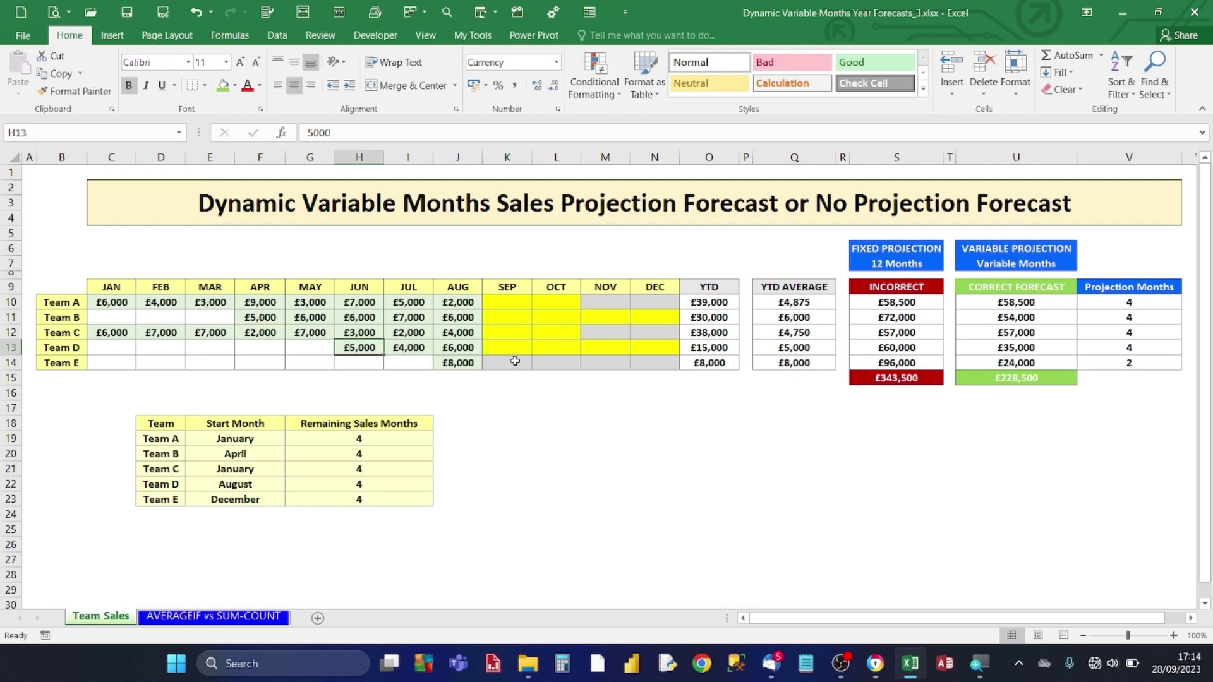
left_click(648, 348)
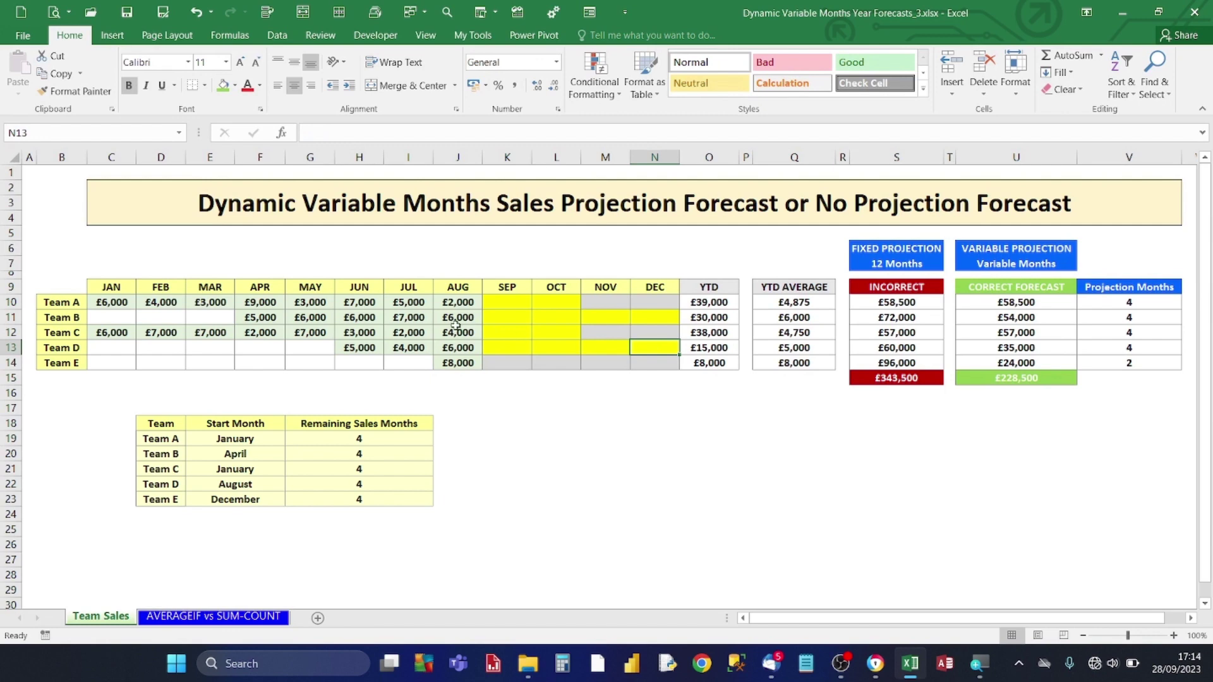
left_click(454, 364)
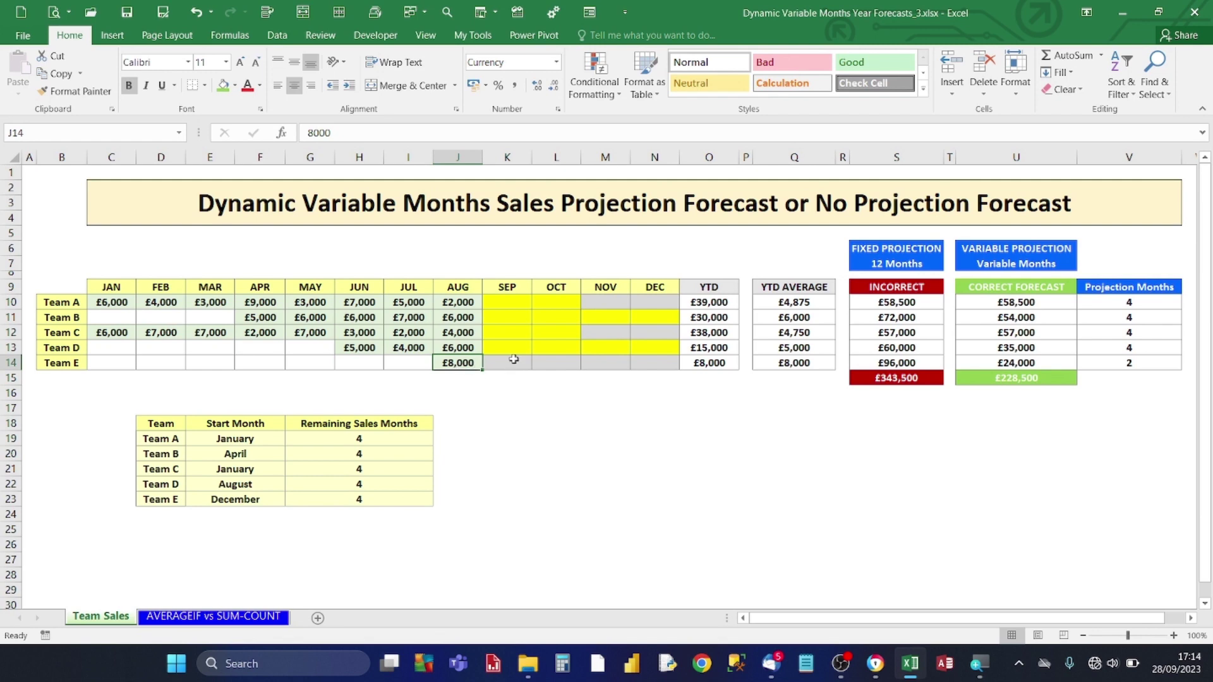
left_click_drag(601, 303, 639, 333)
left_click_drag(515, 363, 638, 362)
left_click(541, 331)
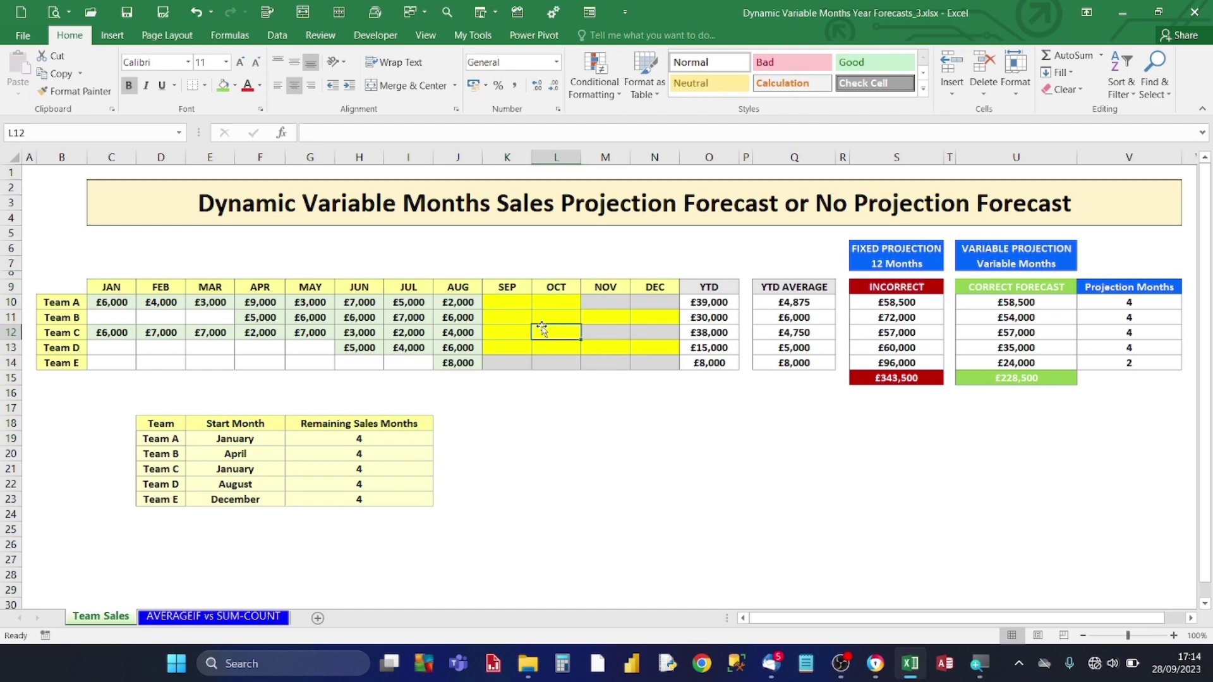
- Examine Team A's YTD average formula and fixed 12-month projection formula in relation to its sales from January
left_click(801, 302)
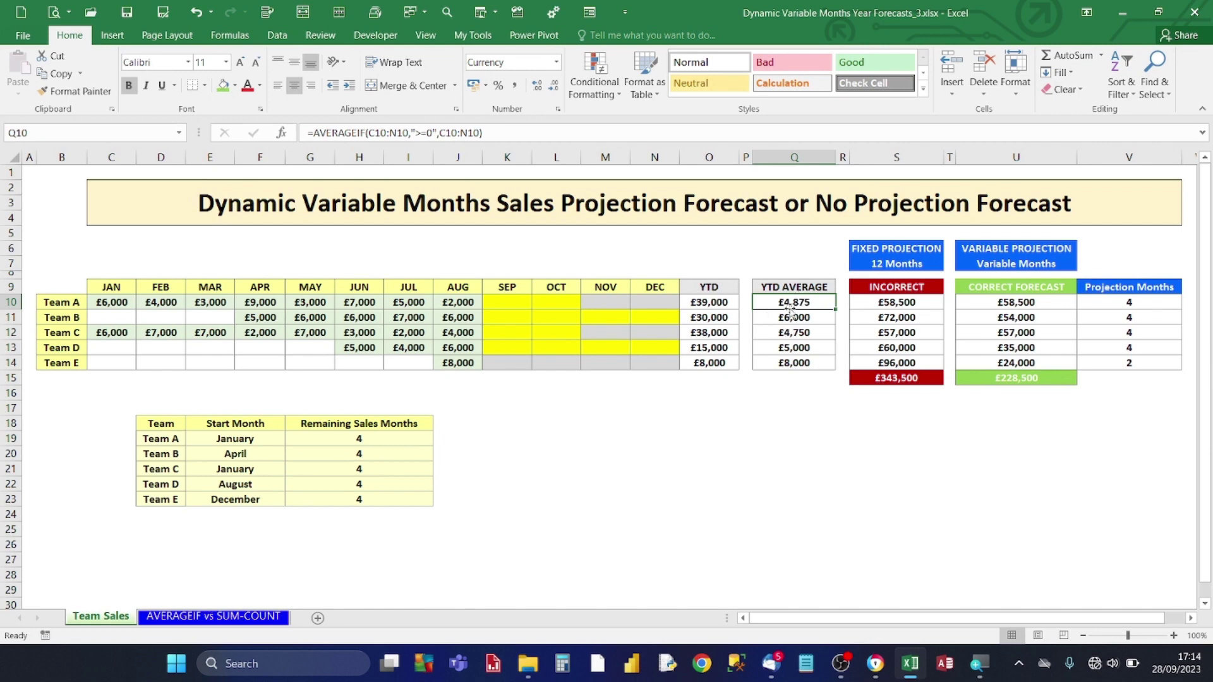
left_click(883, 306)
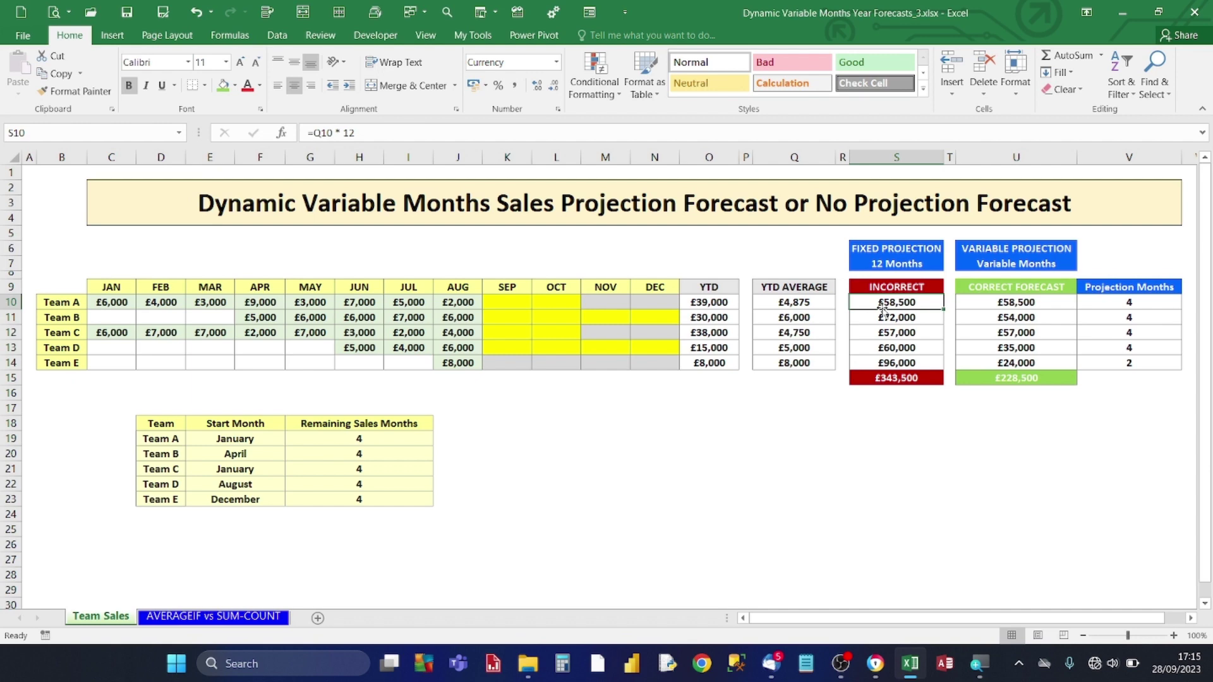
left_click(821, 302)
left_click(878, 303)
left_click(108, 305)
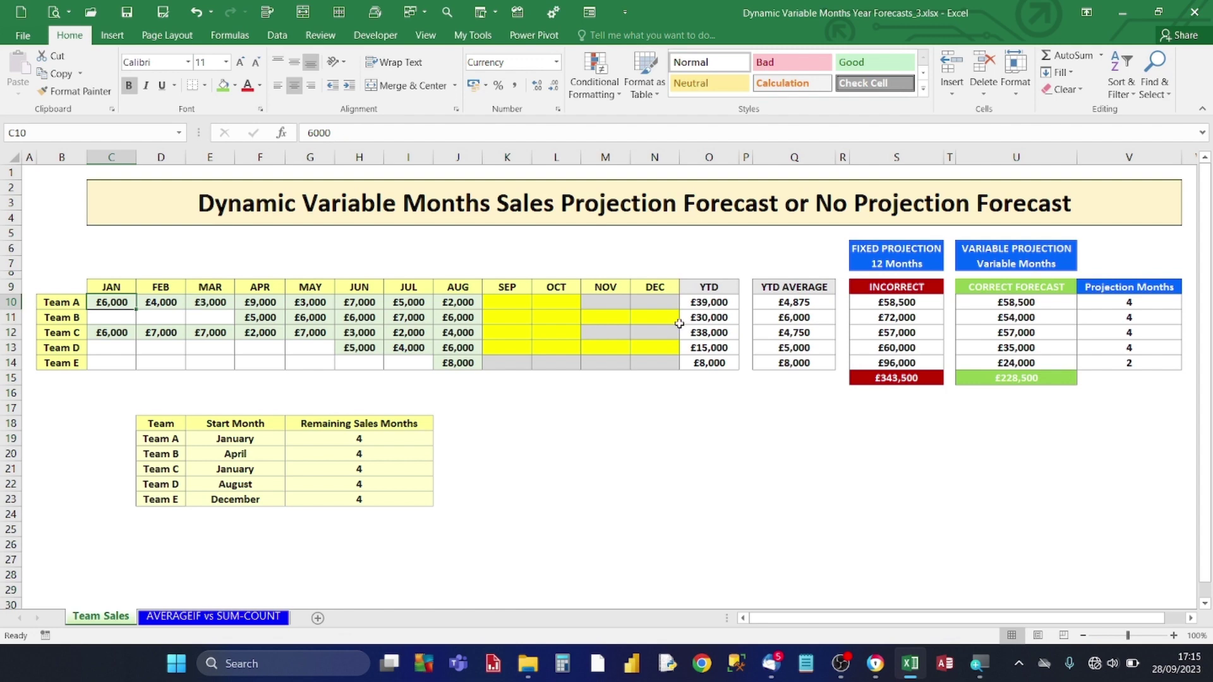
- Examine Team A's correct forecast cell and the choices available for its projection months
left_click(655, 299)
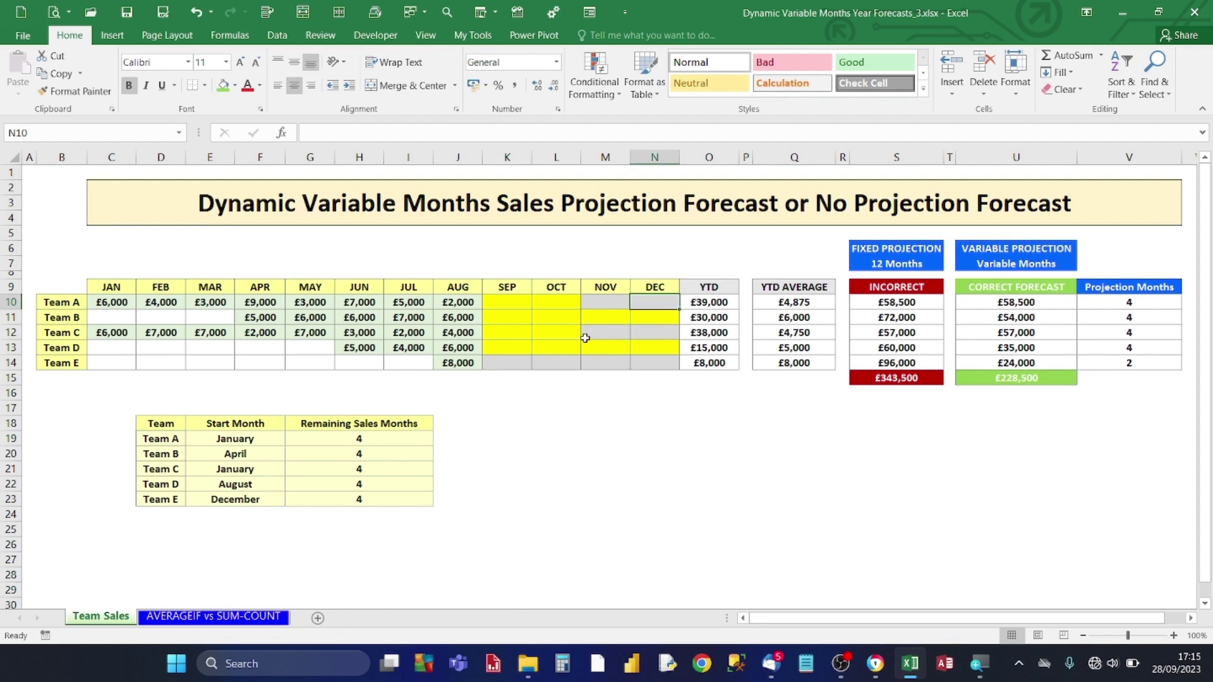
left_click(1008, 304)
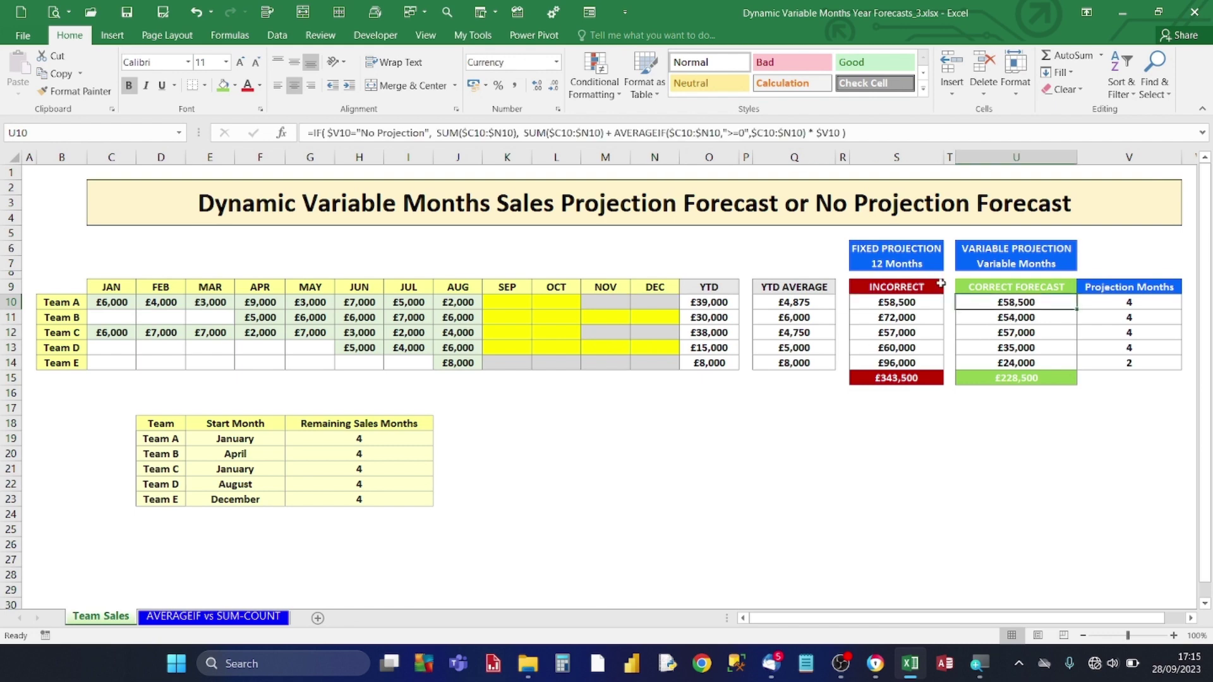
left_click(1133, 301)
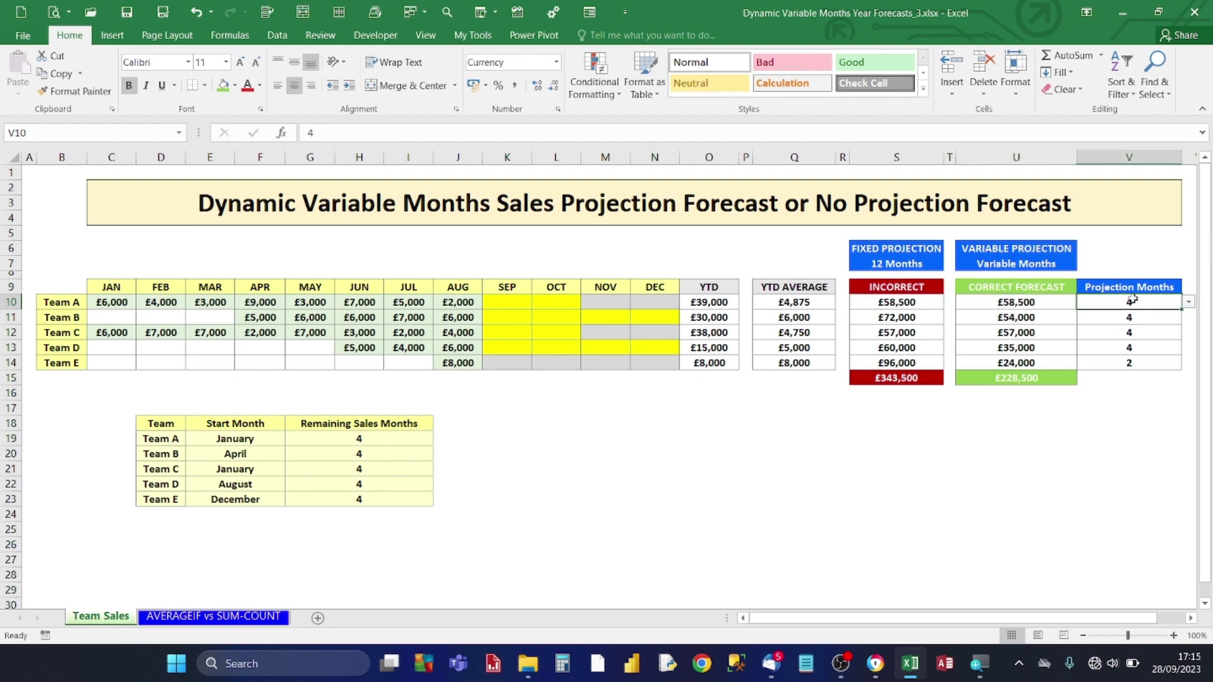
left_click(1188, 302)
mouse_move(1188, 359)
left_mouse_down()
mouse_move(1191, 324)
mouse_move(1193, 370)
mouse_move(1192, 338)
left_mouse_up()
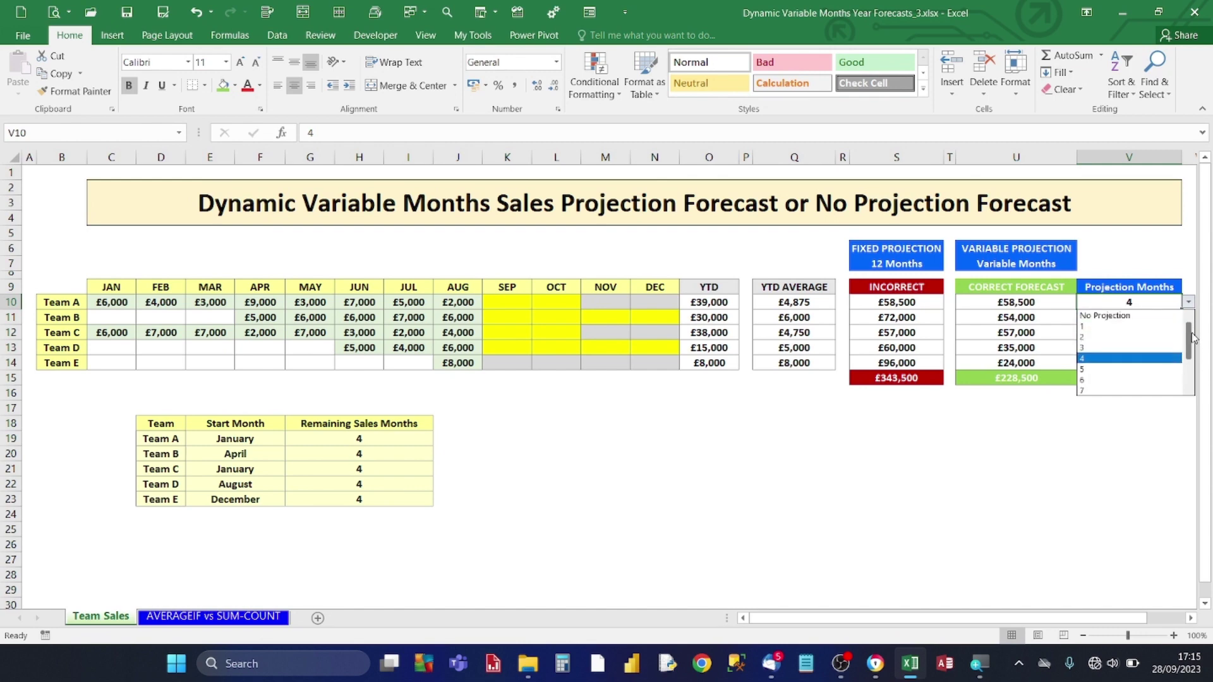
key("Escape")
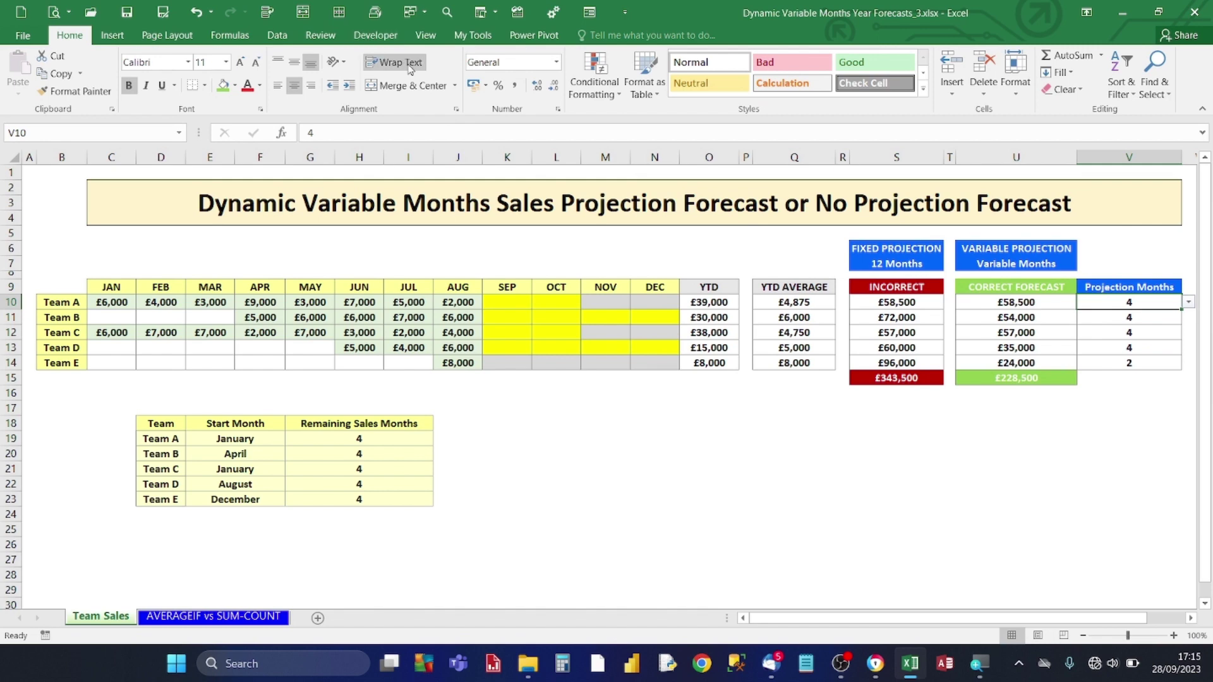
- Review the data validation settings behind Team A's Projection Months cell, including the allowed type and the list source
left_click(278, 37)
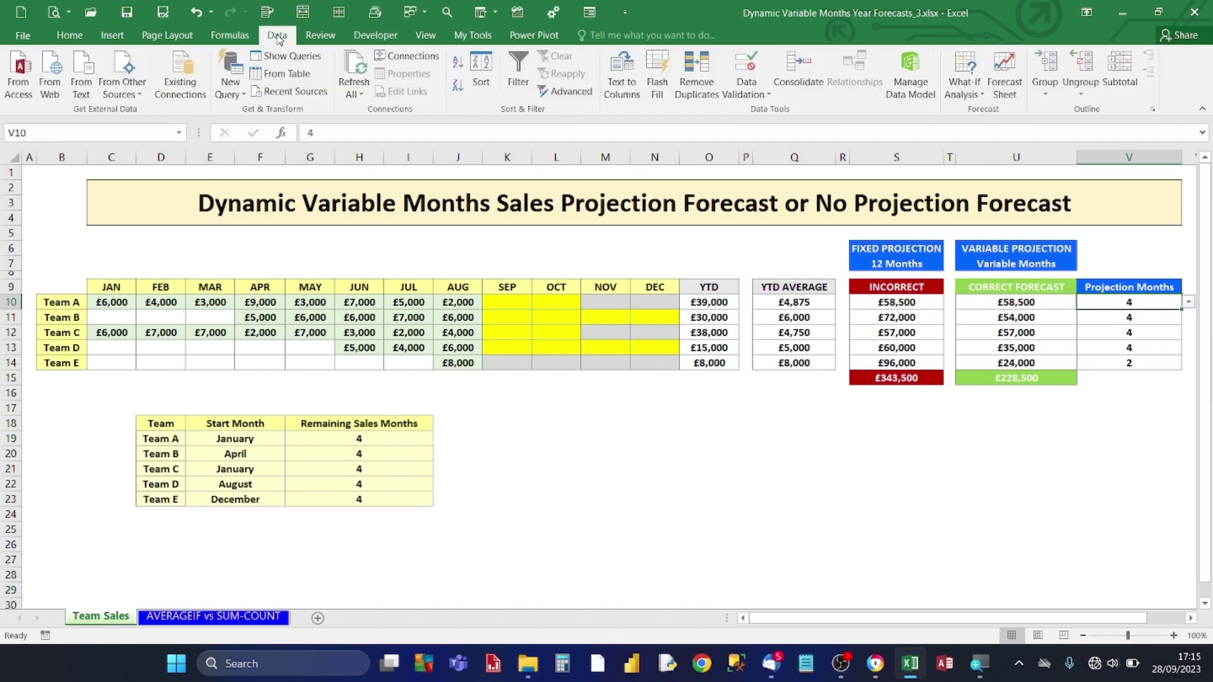
left_click(762, 100)
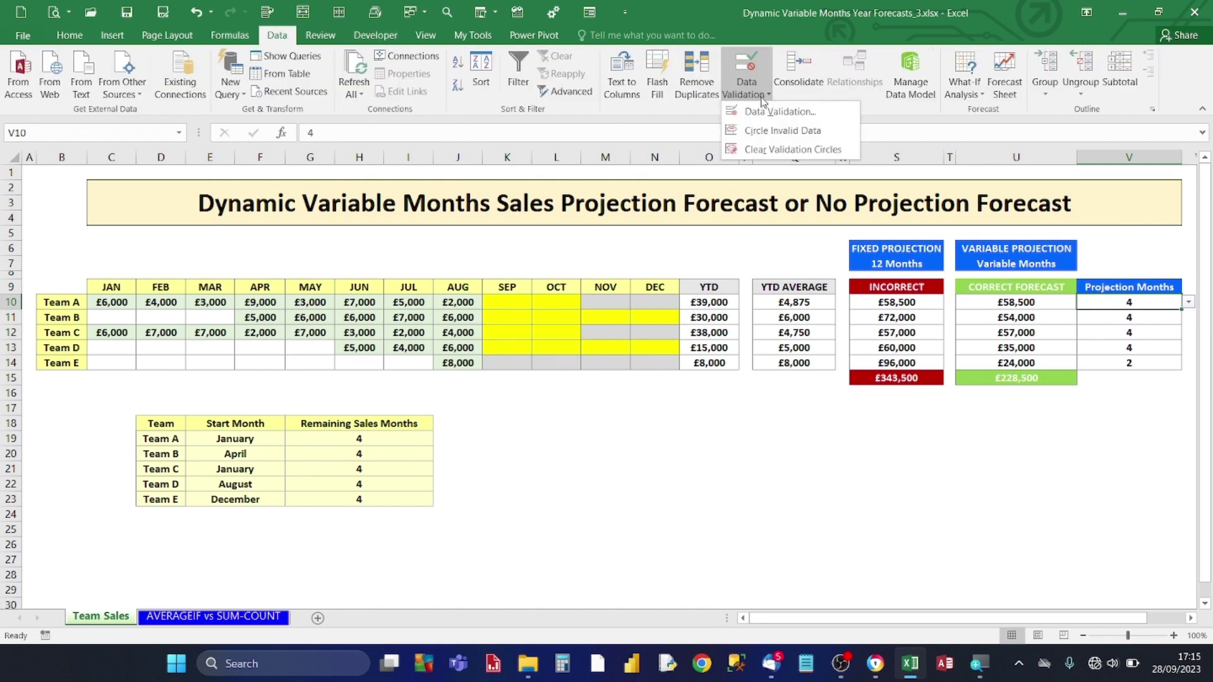
left_click(757, 117)
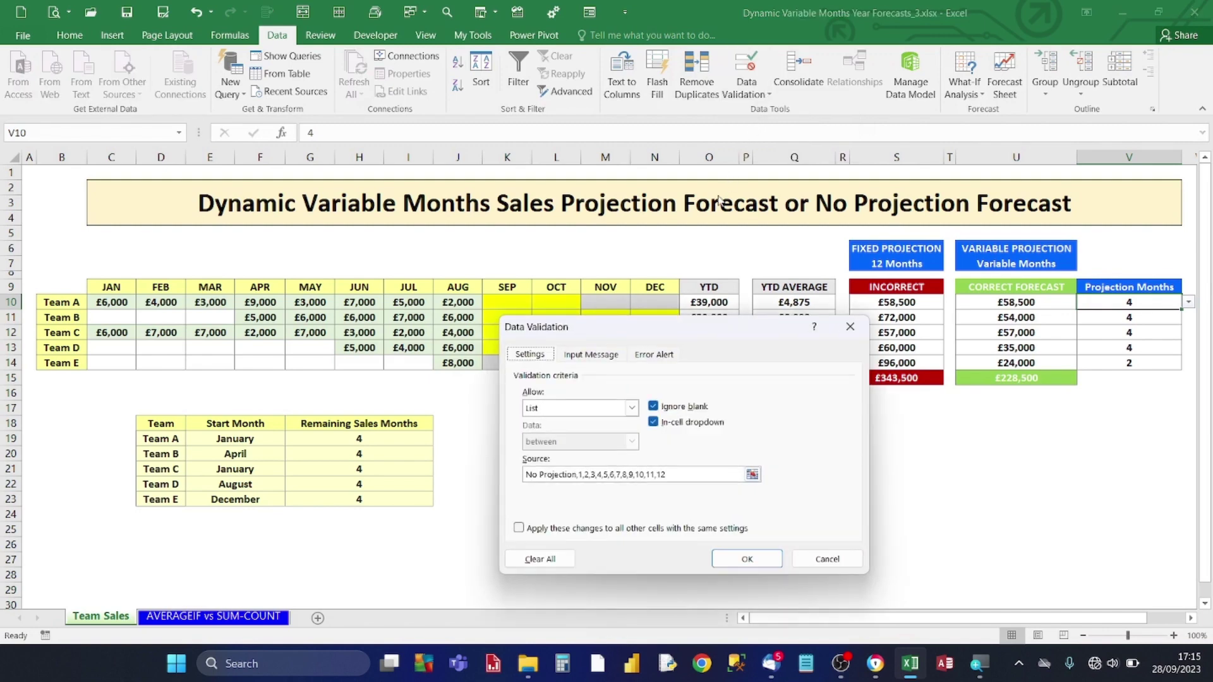
left_click_drag(688, 336, 658, 219)
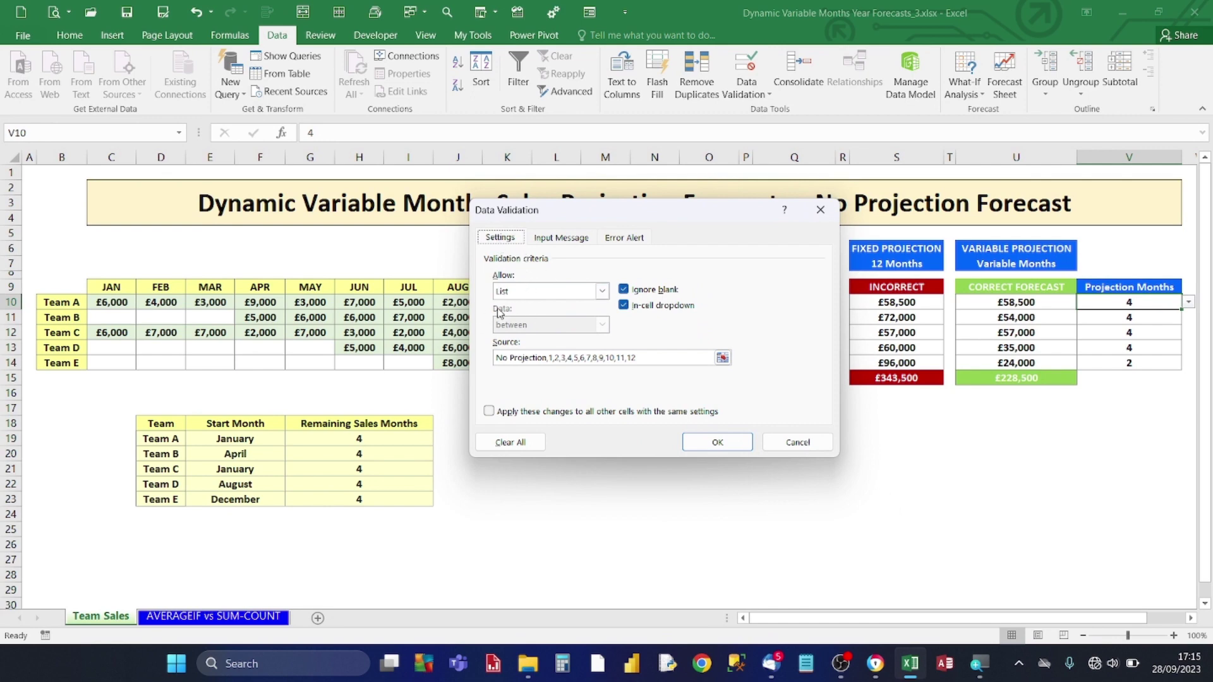
left_click(602, 291)
left_click(602, 290)
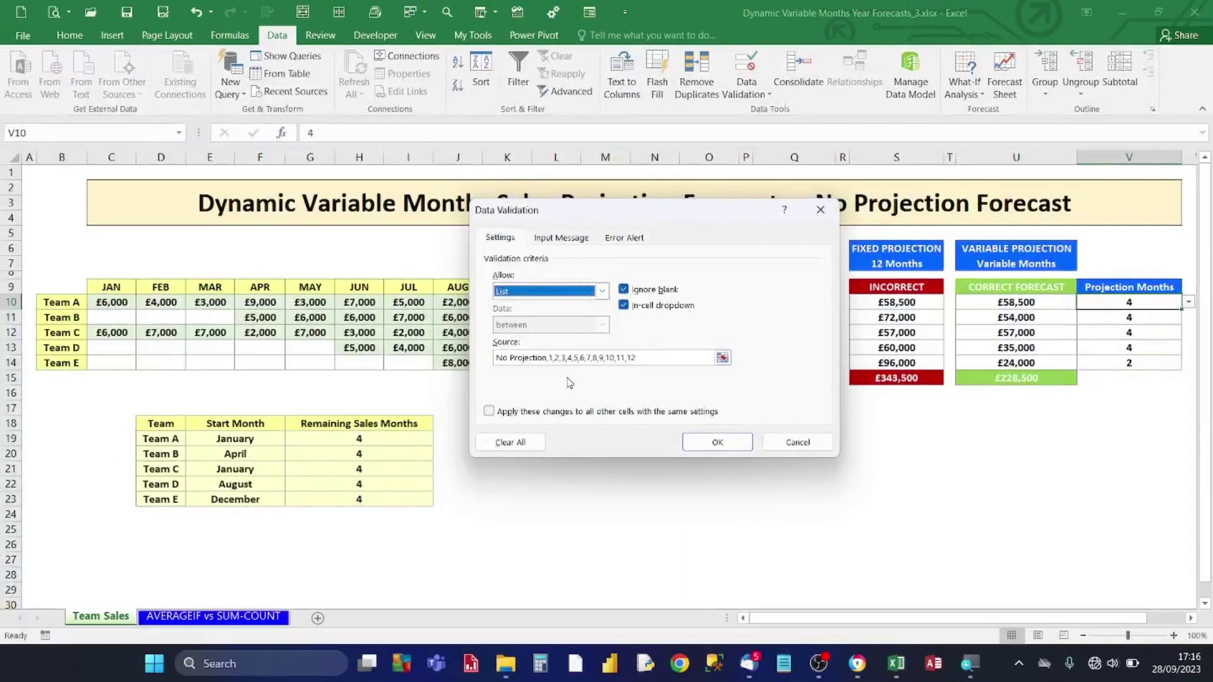
left_click(738, 447)
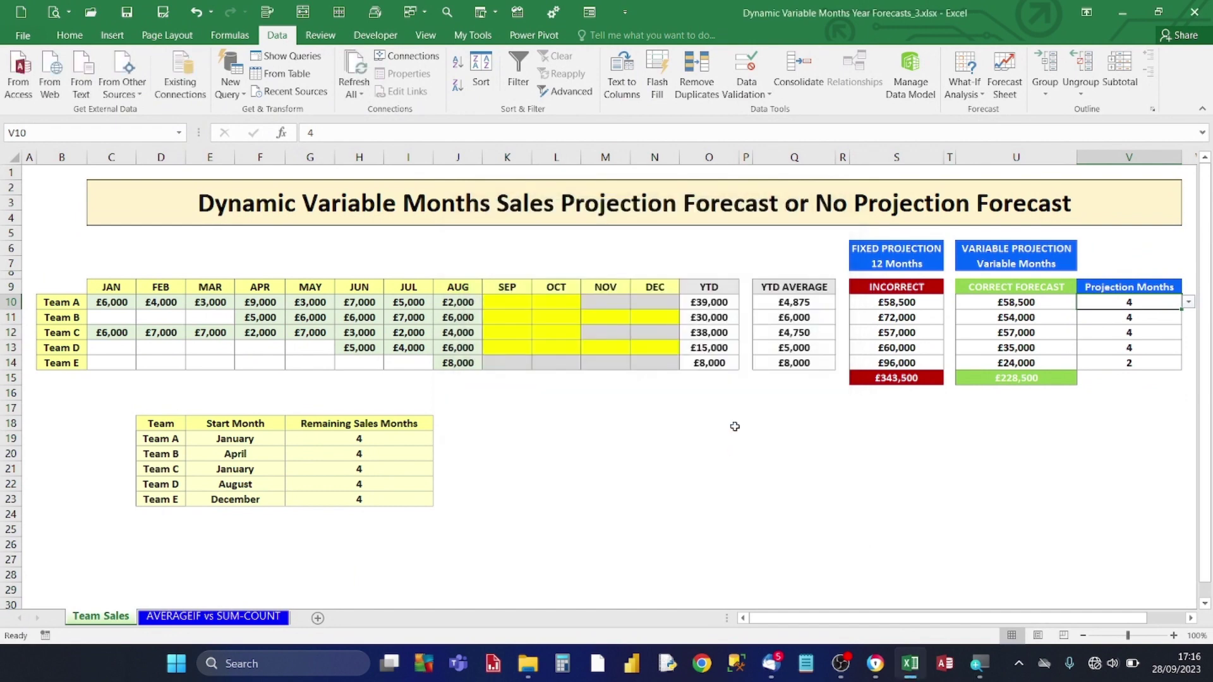
- Examine how Team A's variable-months forecast formula handles No Projection and a chosen number of months
left_click(1188, 304)
left_click(1188, 308)
left_click(995, 301)
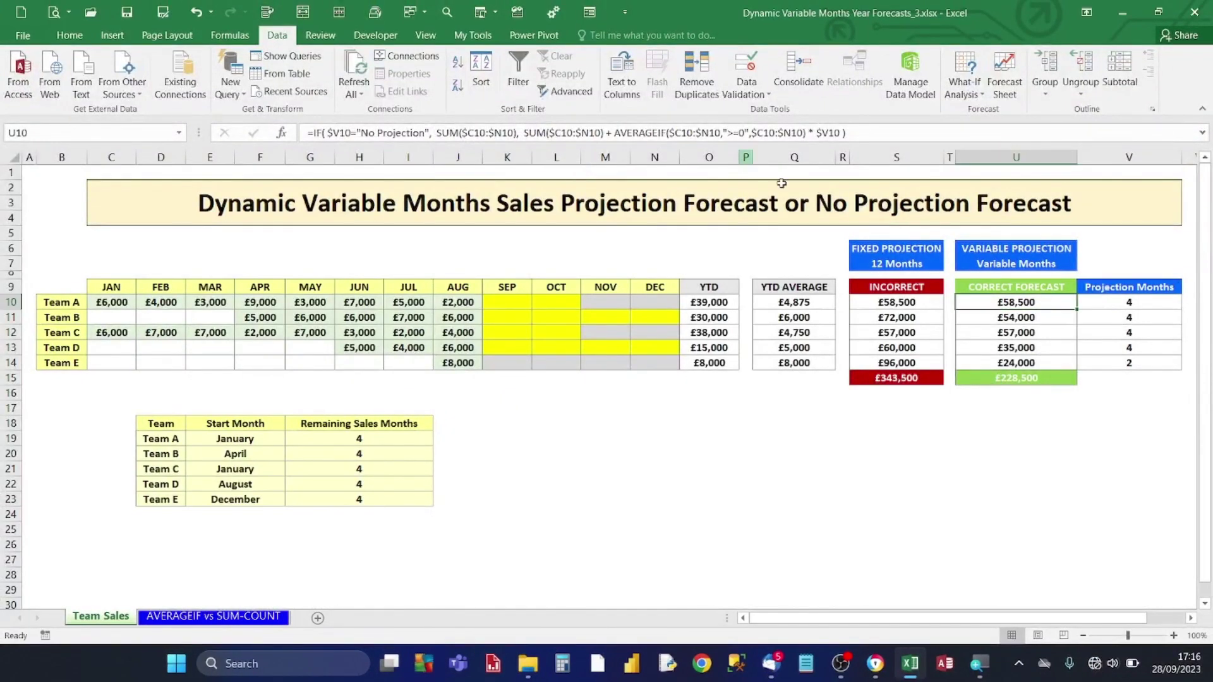
- Set Team A's projection months to 2 and check its variable-months forecast in U10
left_click(1114, 303)
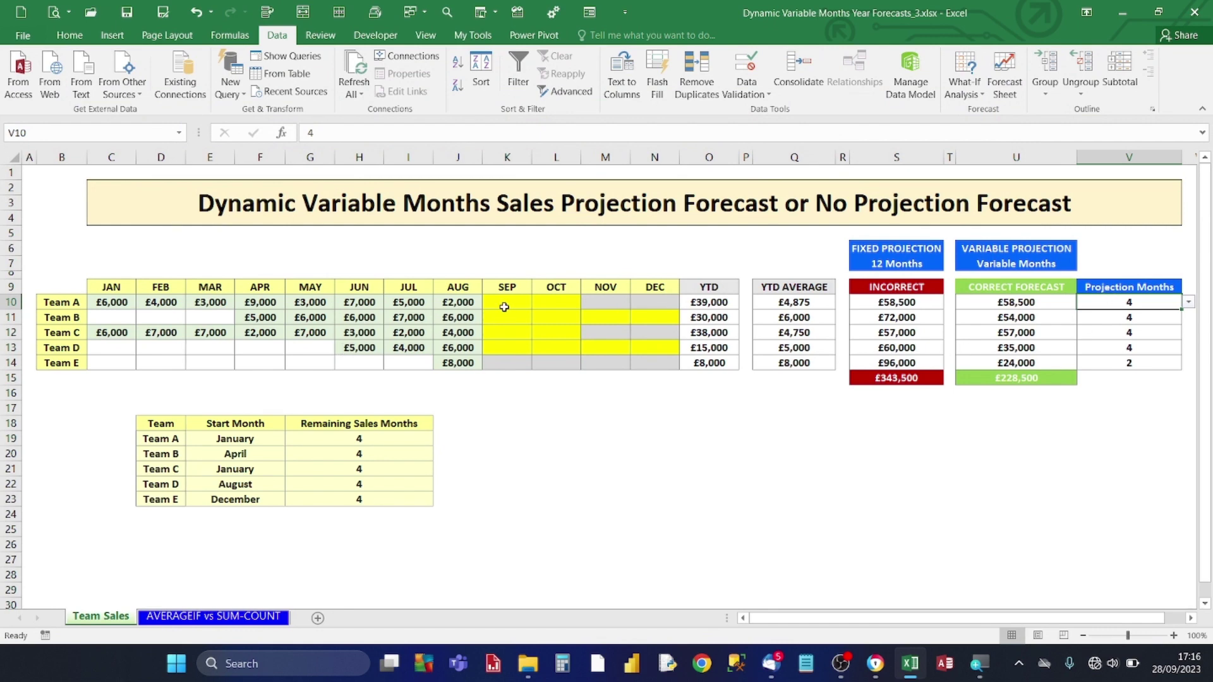
left_click(1190, 301)
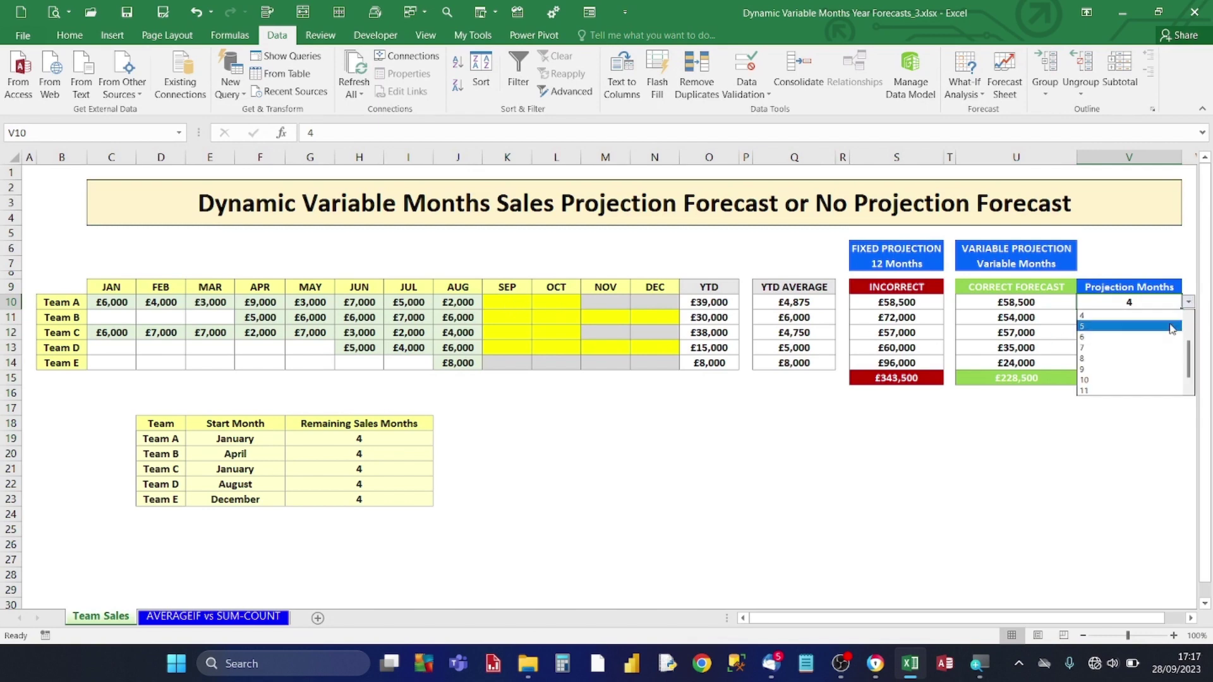
scroll(1124, 322, "up", 2)
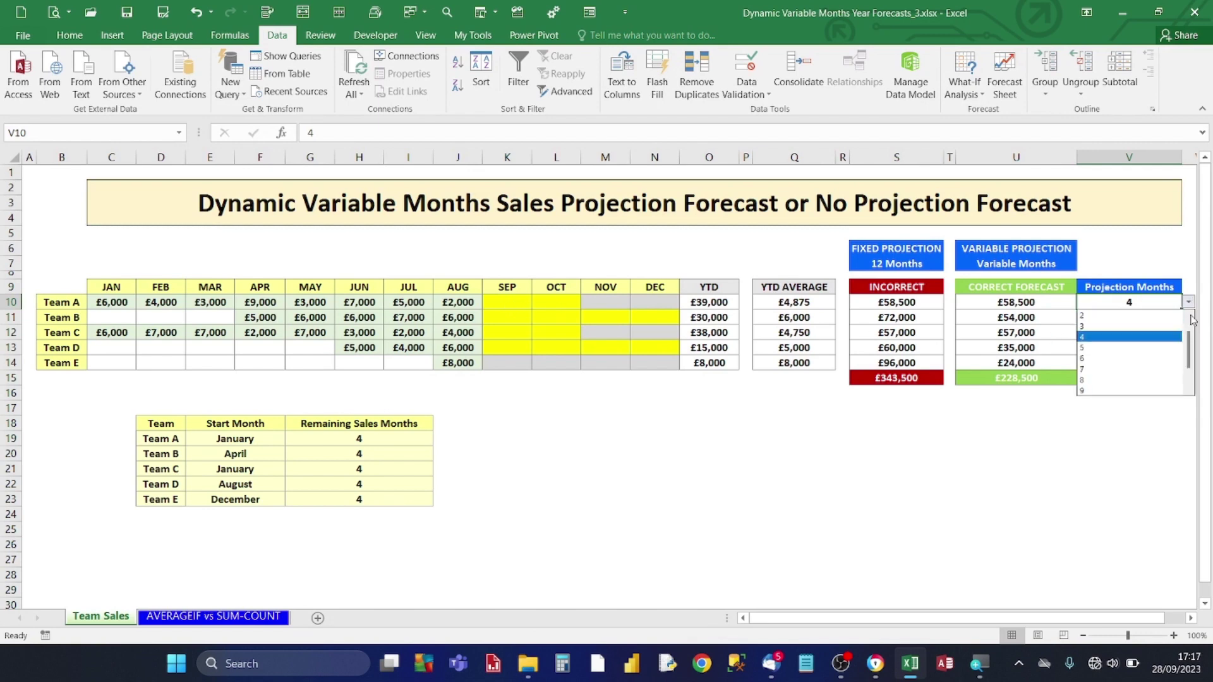
left_click(1124, 316)
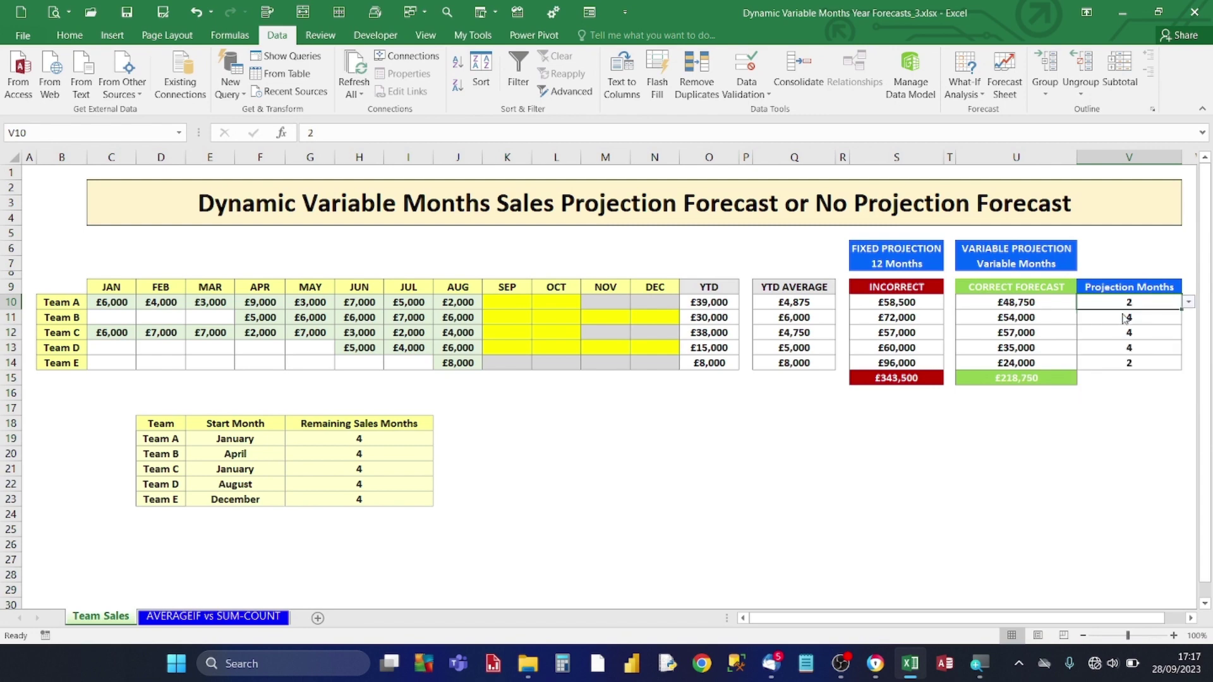
left_click(1000, 303)
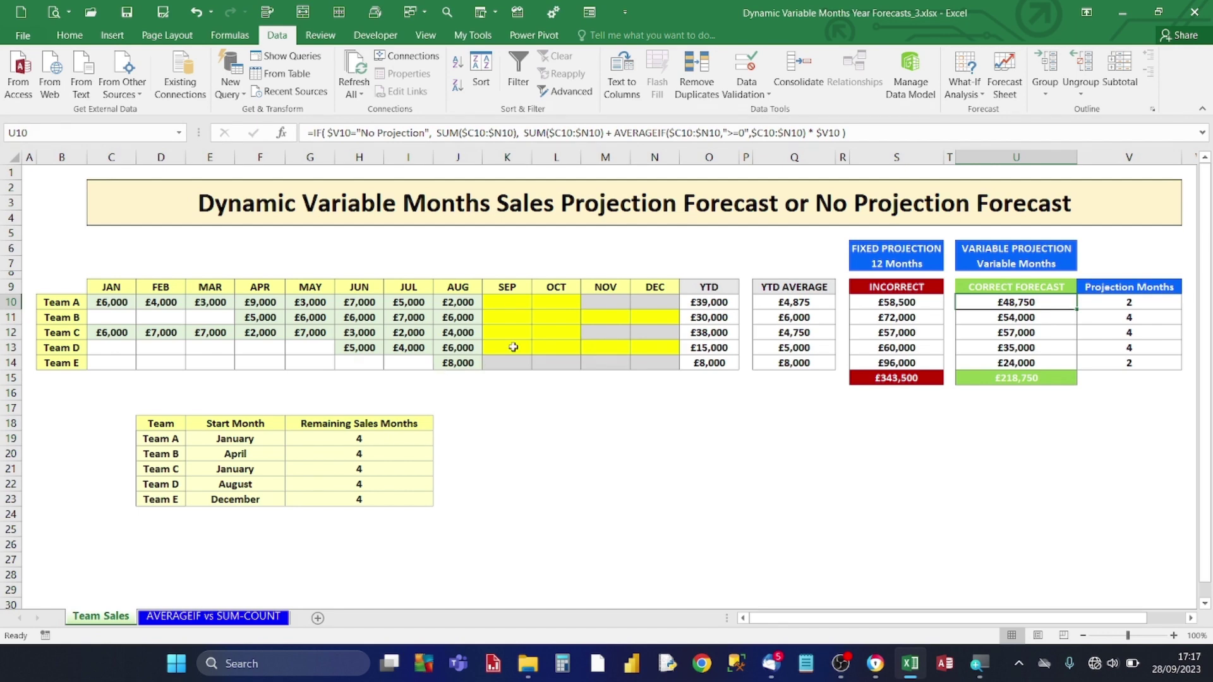
- Check Team B's projection months against its yellow cells, and set Team C's projection months to 2
left_click(1114, 324)
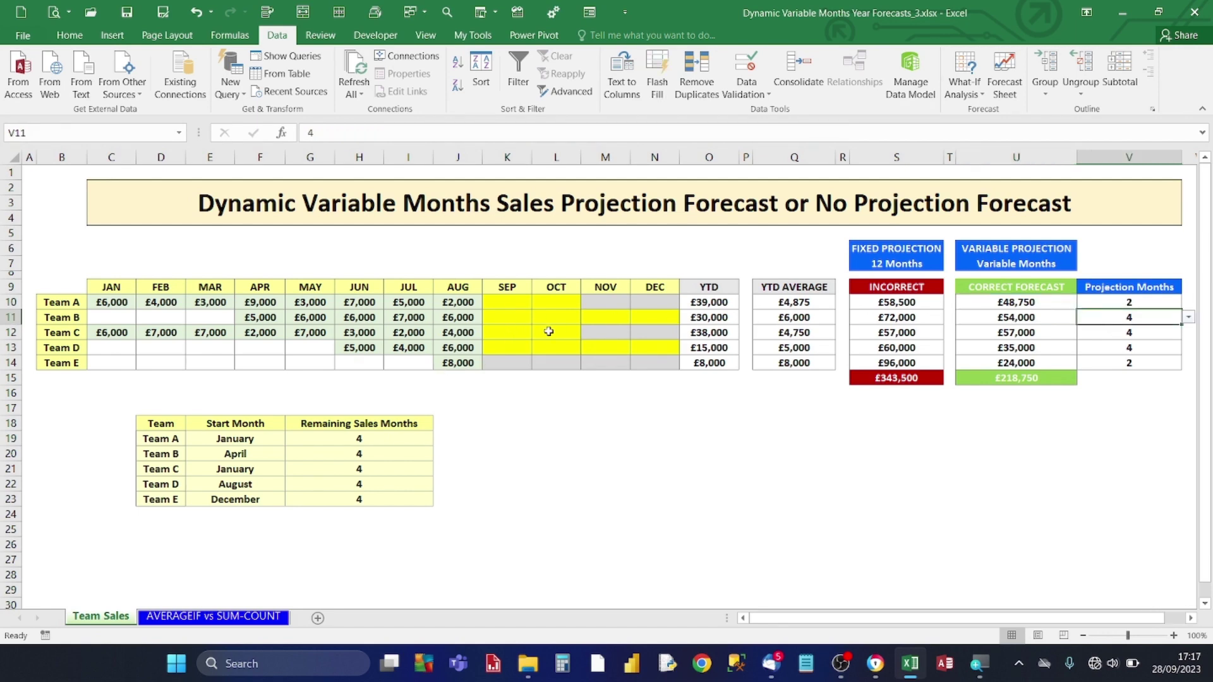
left_click(1126, 333)
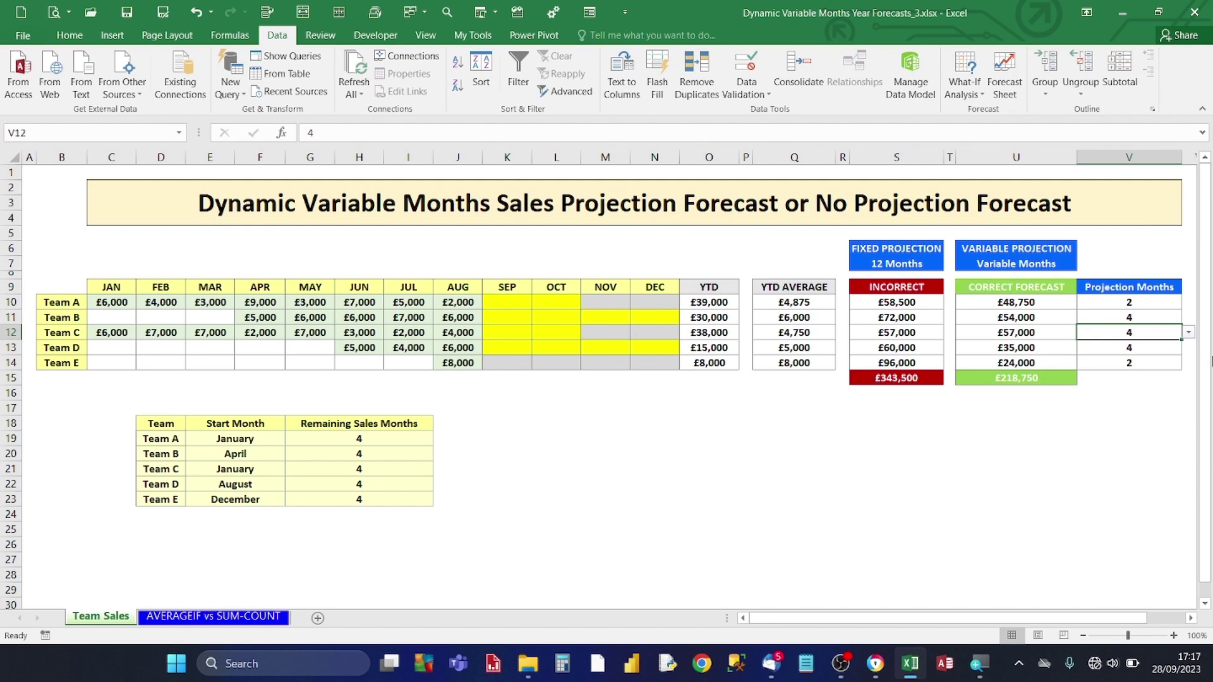
left_click(1189, 333)
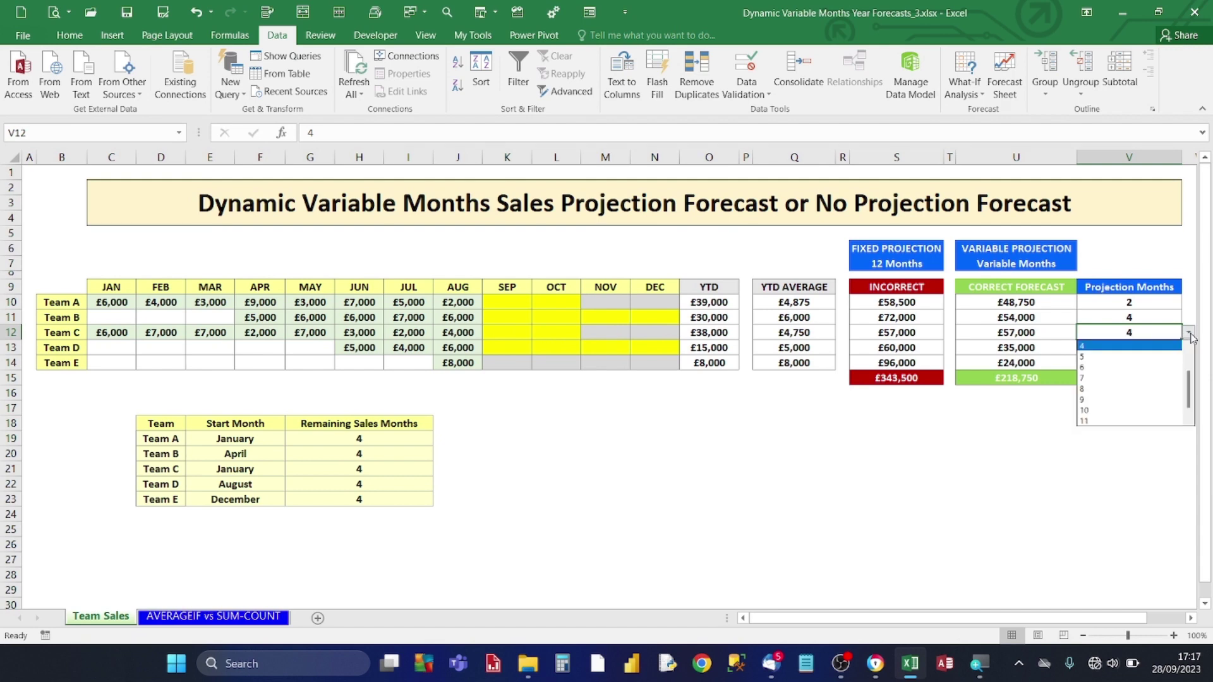
scroll(1192, 356, "up", 2)
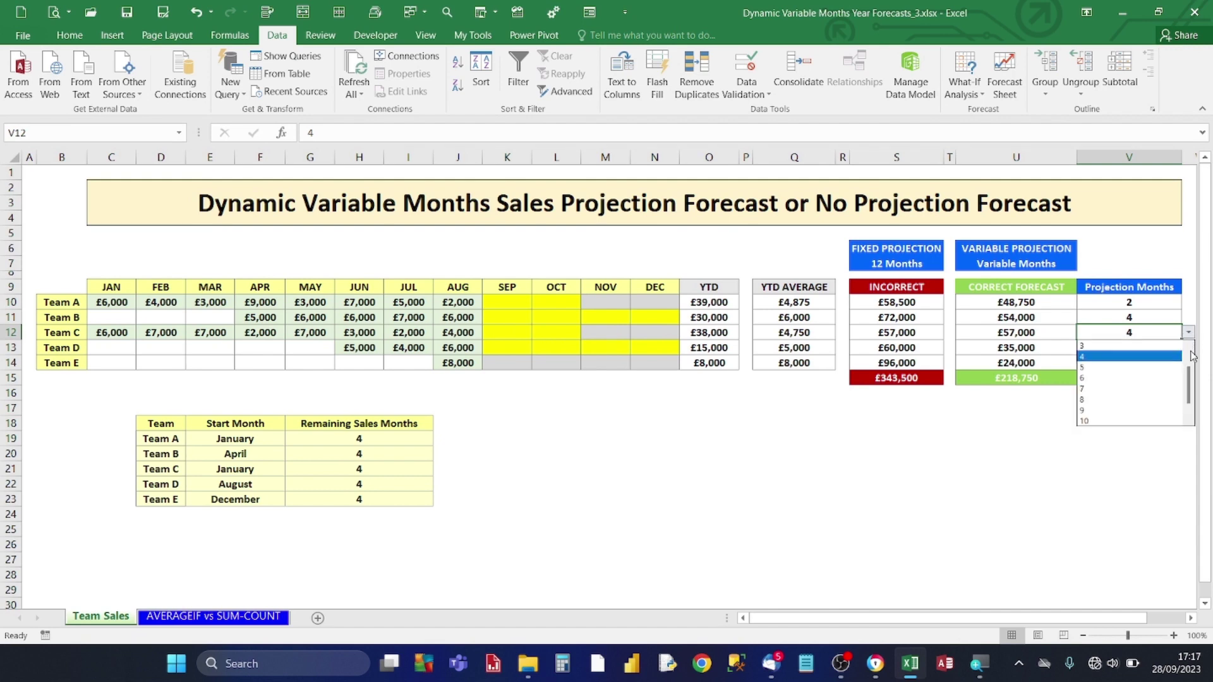
left_click(1100, 347)
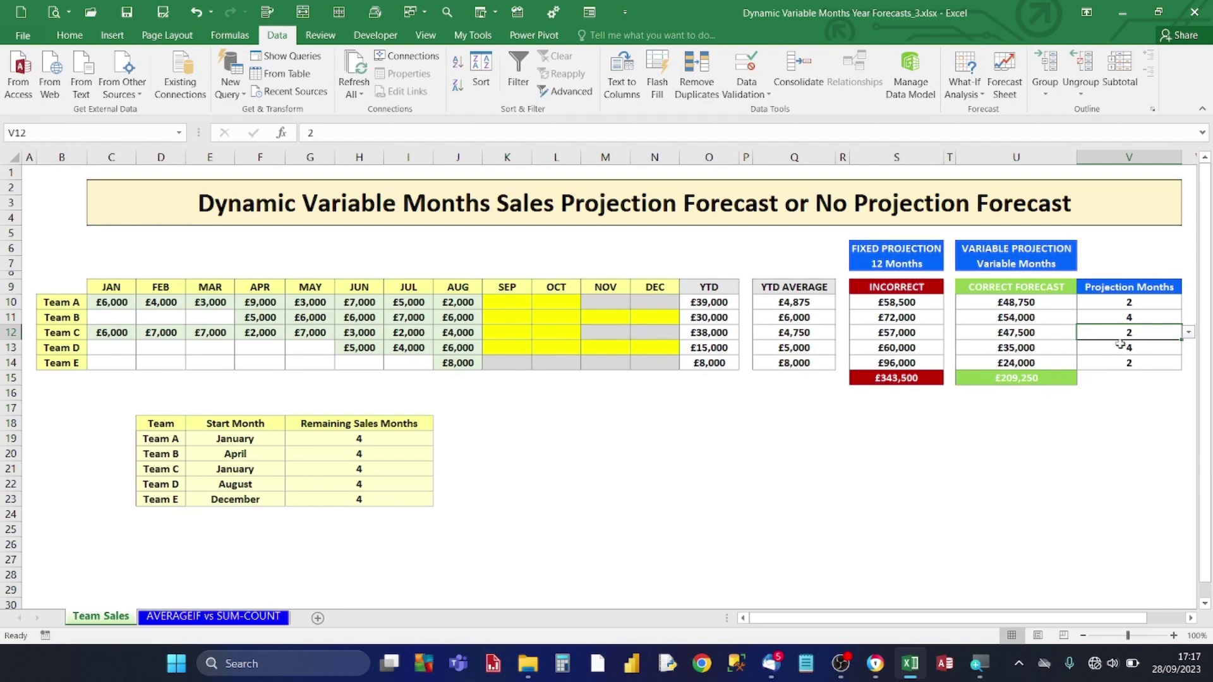
- Set Team E's projection months to No Projection, given its sales in August only
left_click(458, 365)
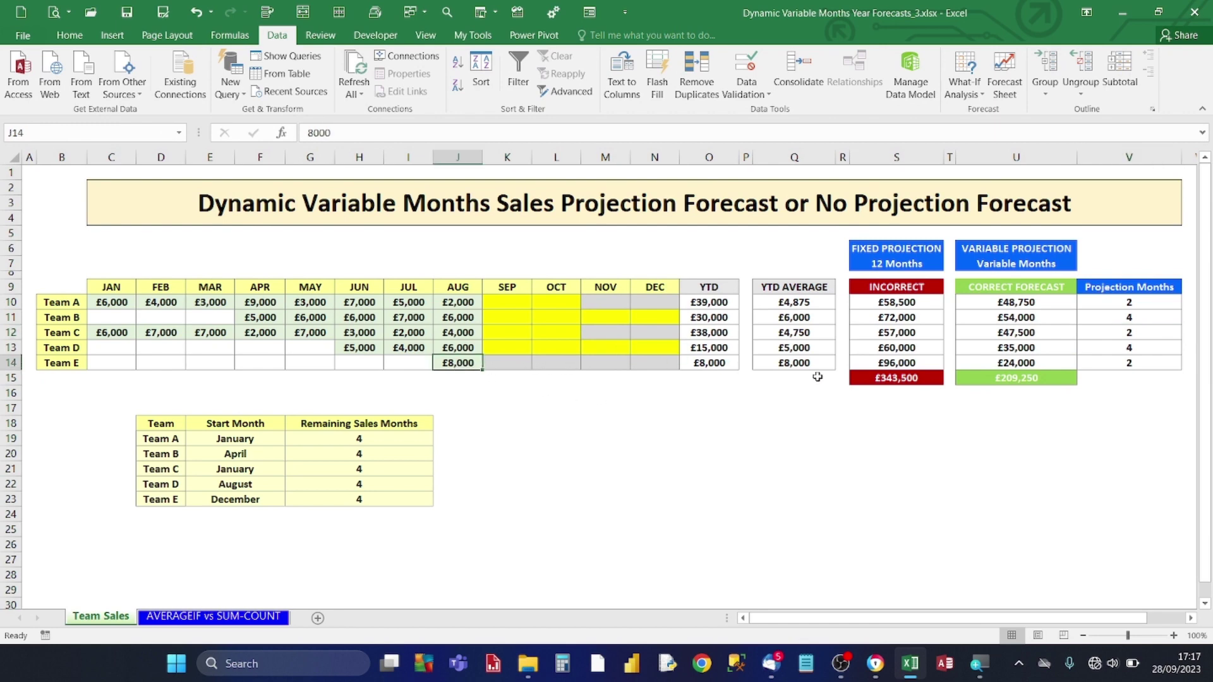
left_click(1121, 366)
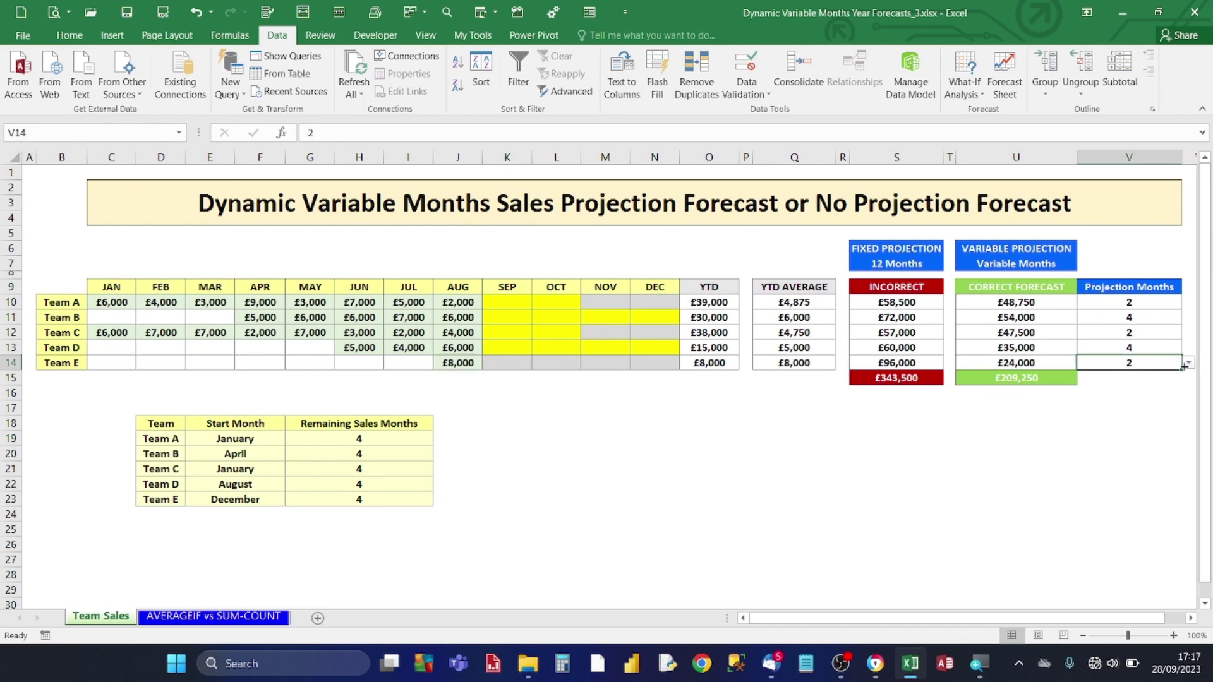
left_click(1188, 363)
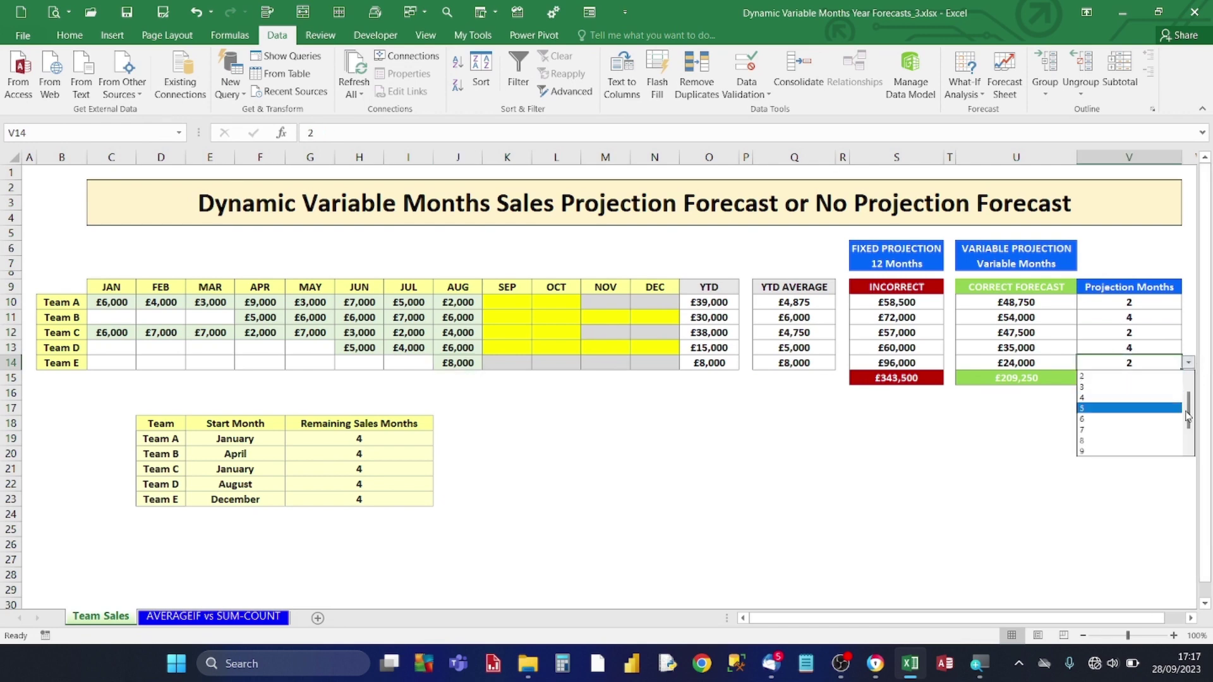
scroll(1190, 415, "up", 1)
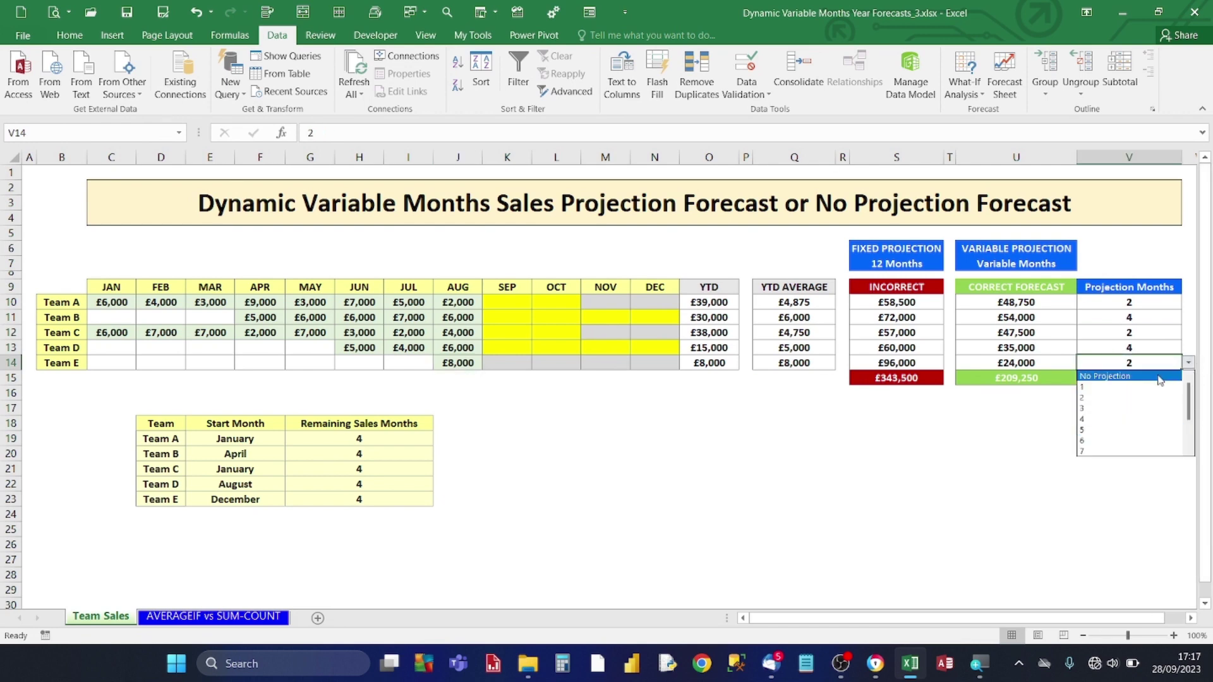
left_click(1160, 377)
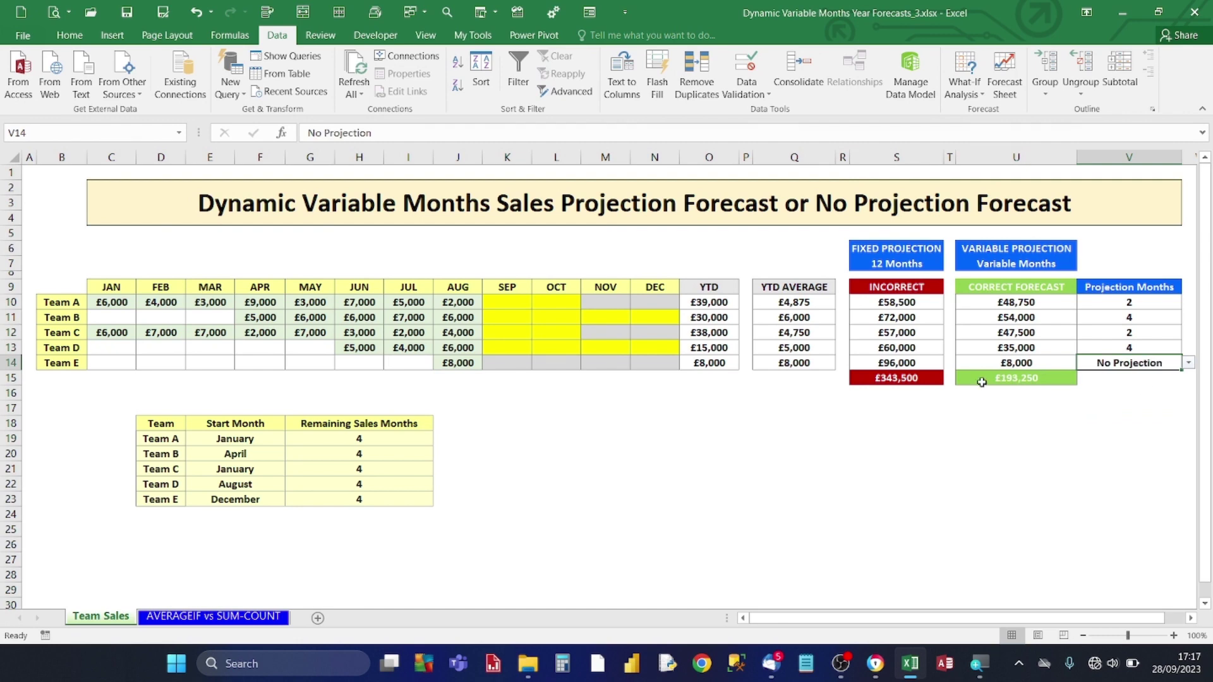